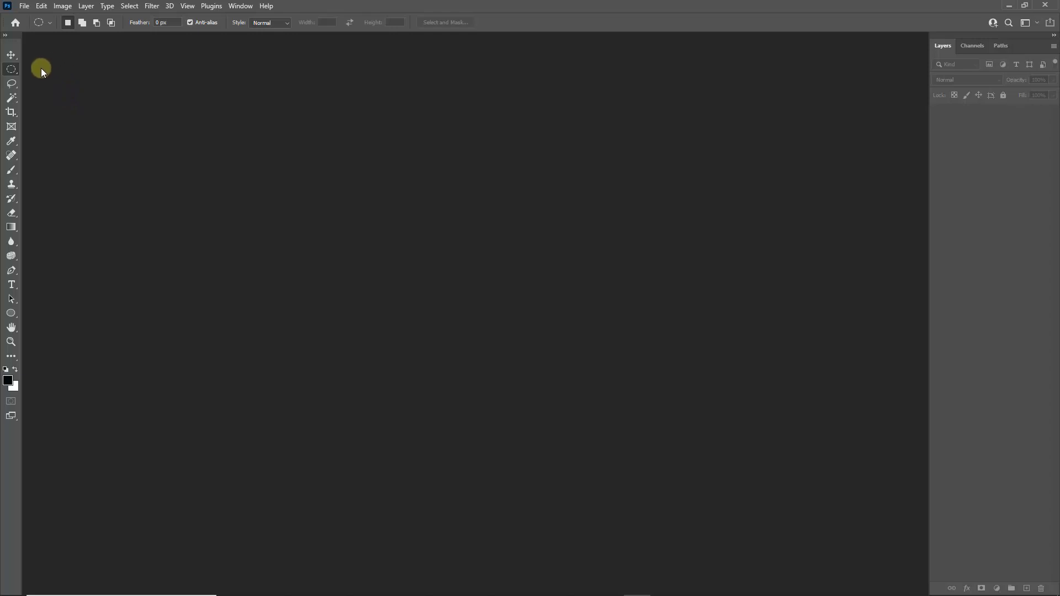
# Step: Create a new RGB document 16 inches wide by 12 inches high at 300 pixels/inch with a white background
pyautogui.click(24, 6)
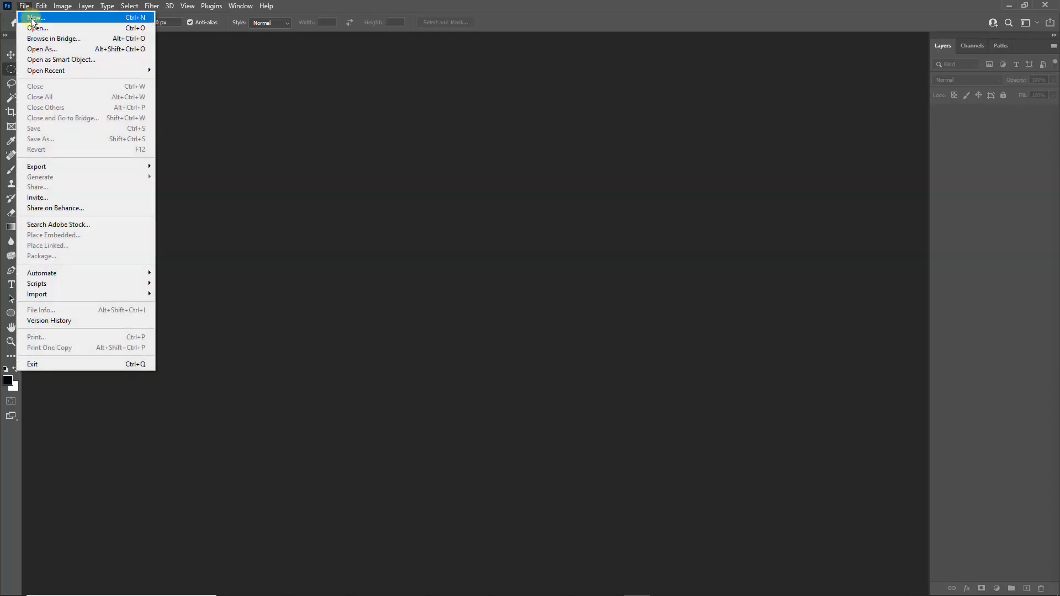
pyautogui.click(32, 18)
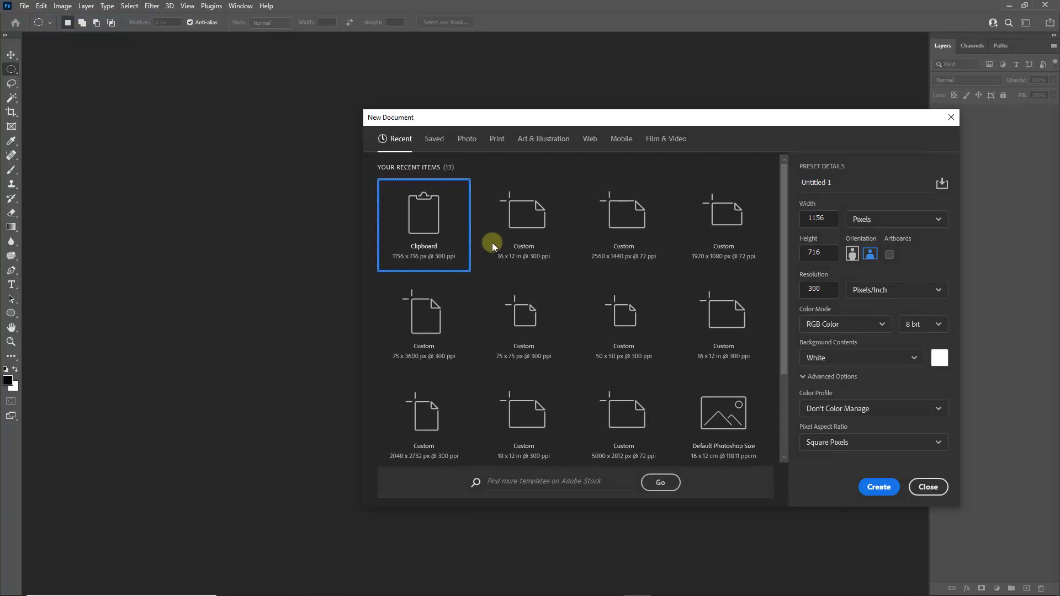
pyautogui.click(936, 221)
pyautogui.click(916, 259)
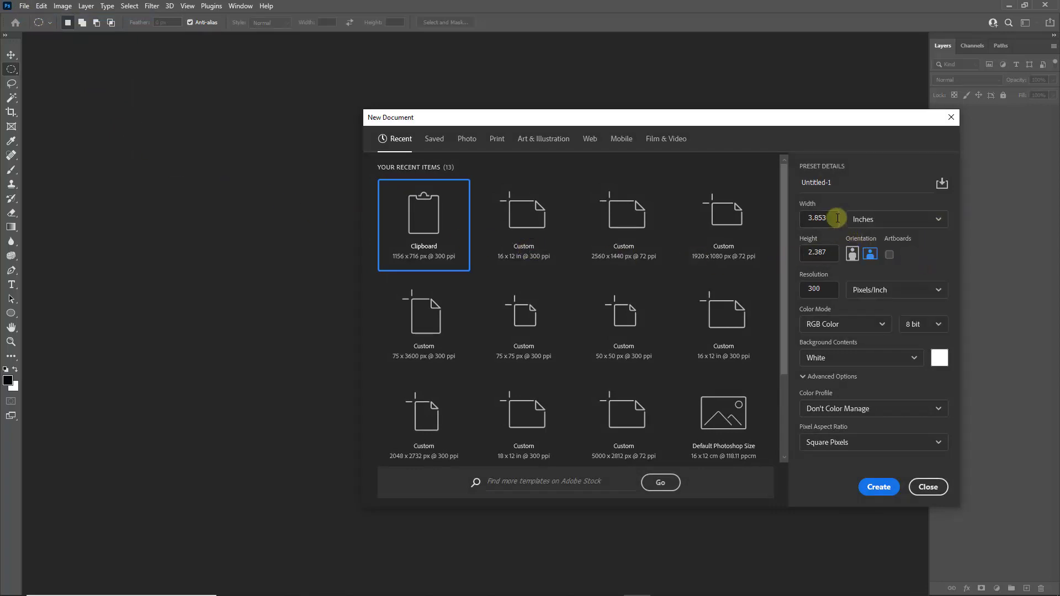
pyautogui.moveTo(827, 218); pyautogui.dragTo(787, 218)
pyautogui.write('16')
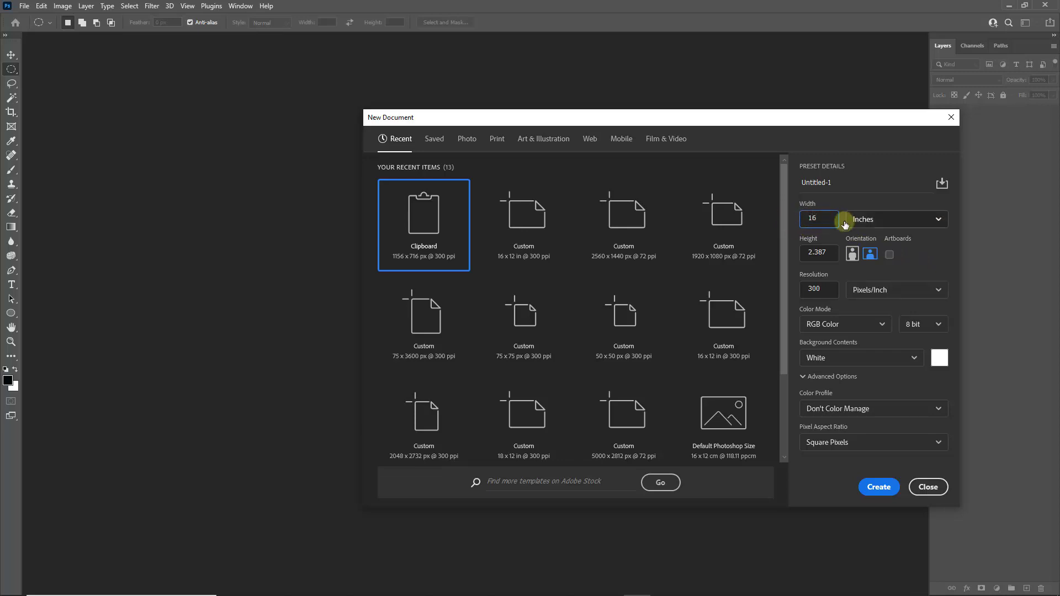
pyautogui.moveTo(831, 253); pyautogui.dragTo(781, 253)
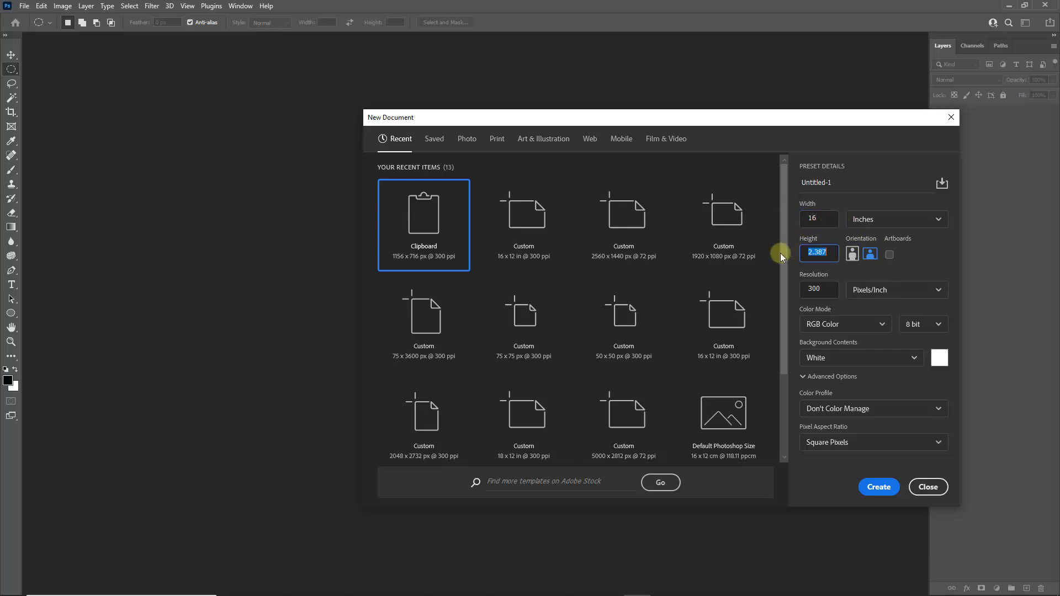
pyautogui.write('12')
pyautogui.click(888, 488)
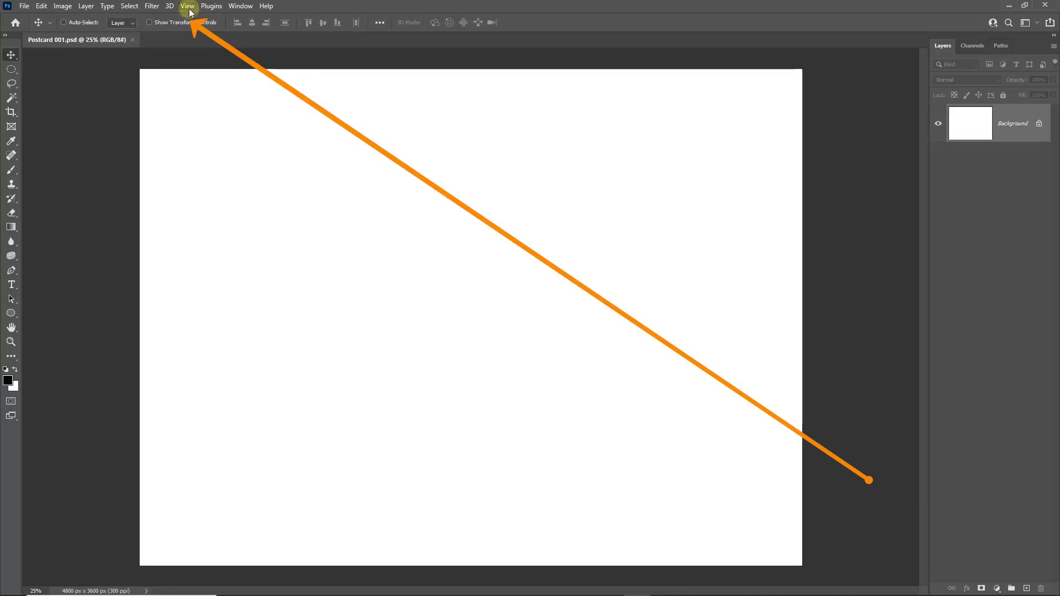
# Step: Show the rulers and place one vertical and one horizontal guide through the centre of the canvas
pyautogui.click(187, 6)
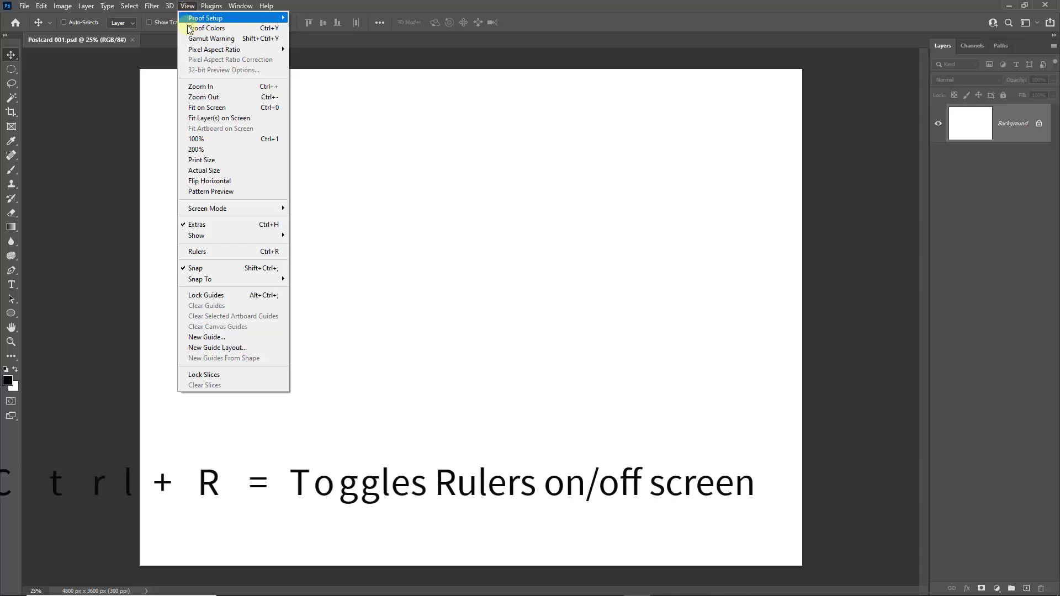
pyautogui.click(211, 252)
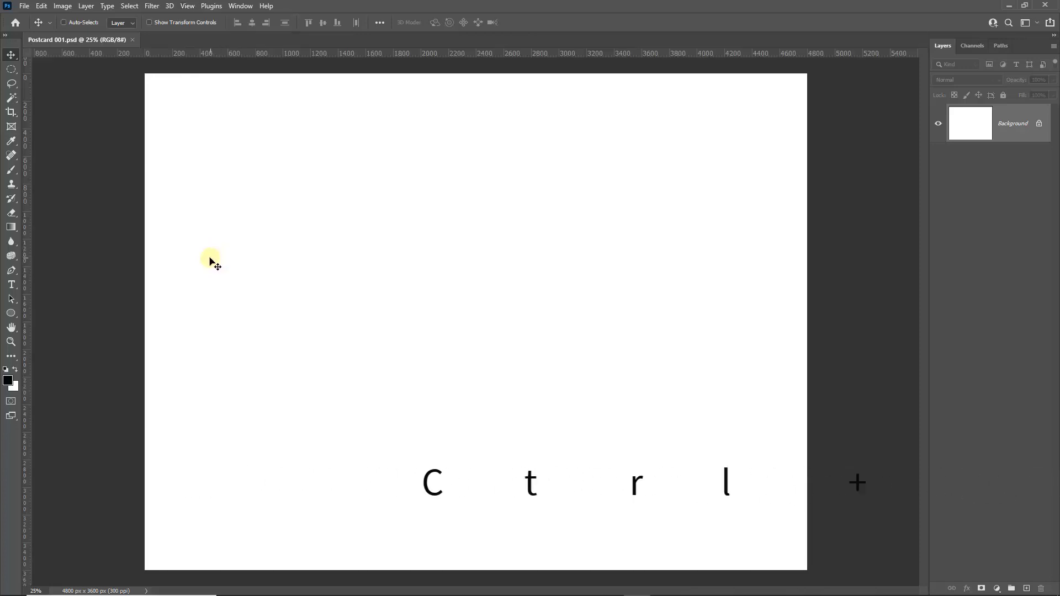
pyautogui.rightClick(344, 52)
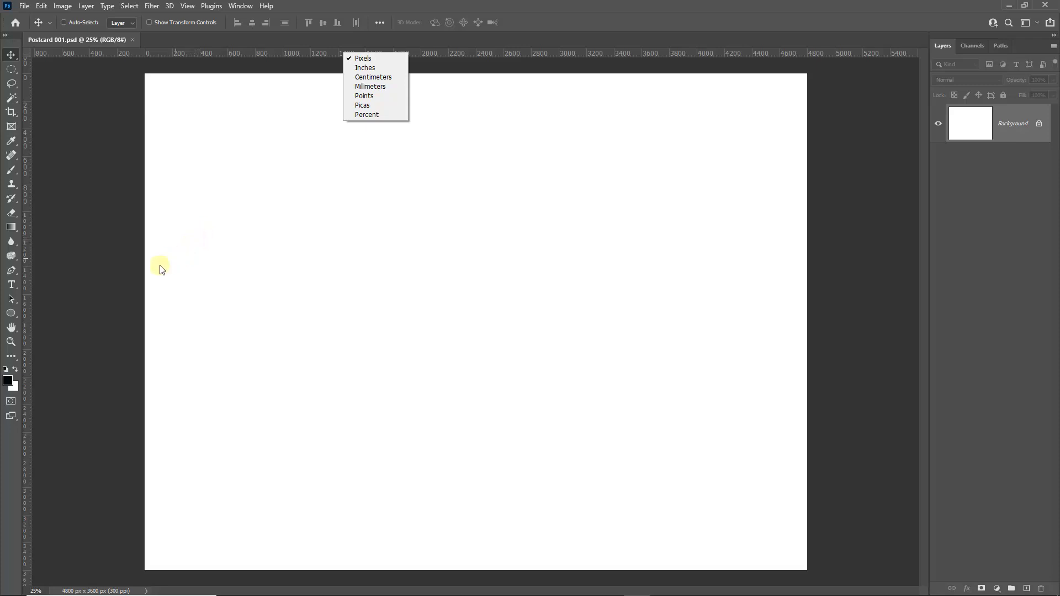
pyautogui.click(27, 320)
pyautogui.moveTo(28, 320); pyautogui.dragTo(473, 314)
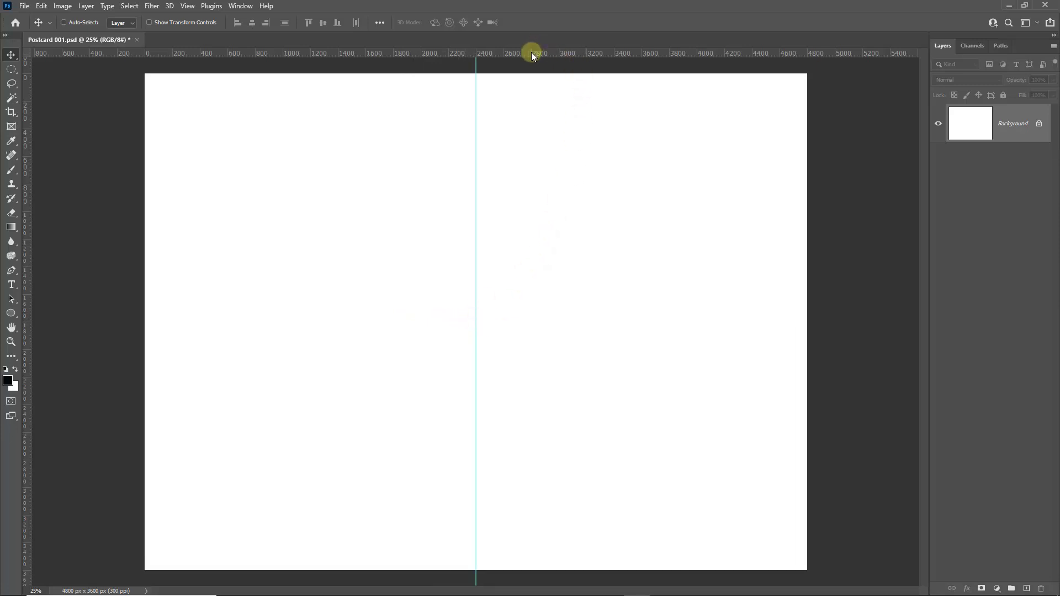
pyautogui.moveTo(530, 52); pyautogui.dragTo(501, 325)
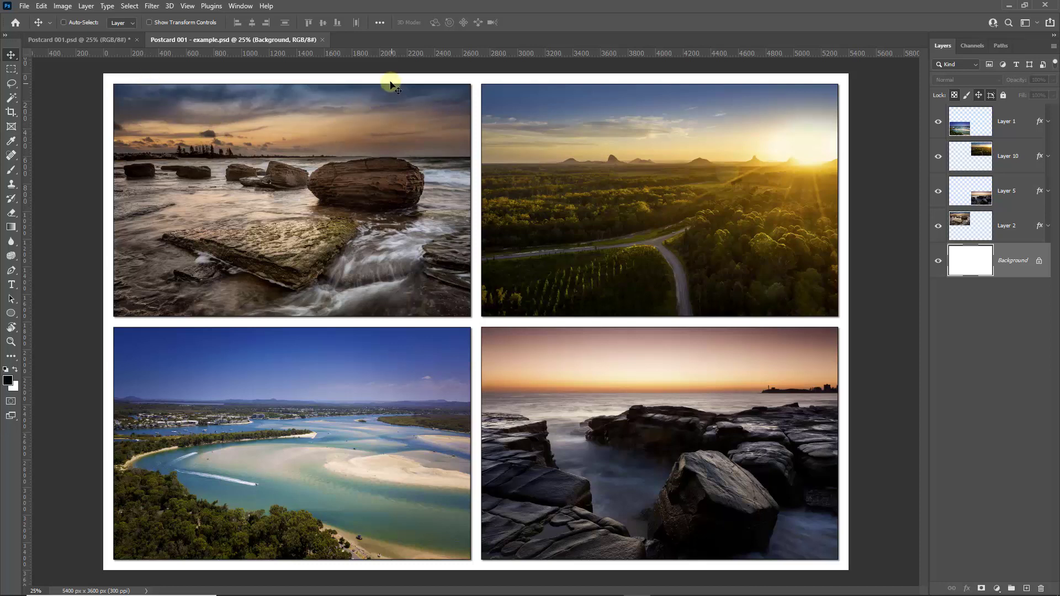
# Step: Set the ruler units to inches and close the Postcard 001 - example.psd document
pyautogui.rightClick(386, 52)
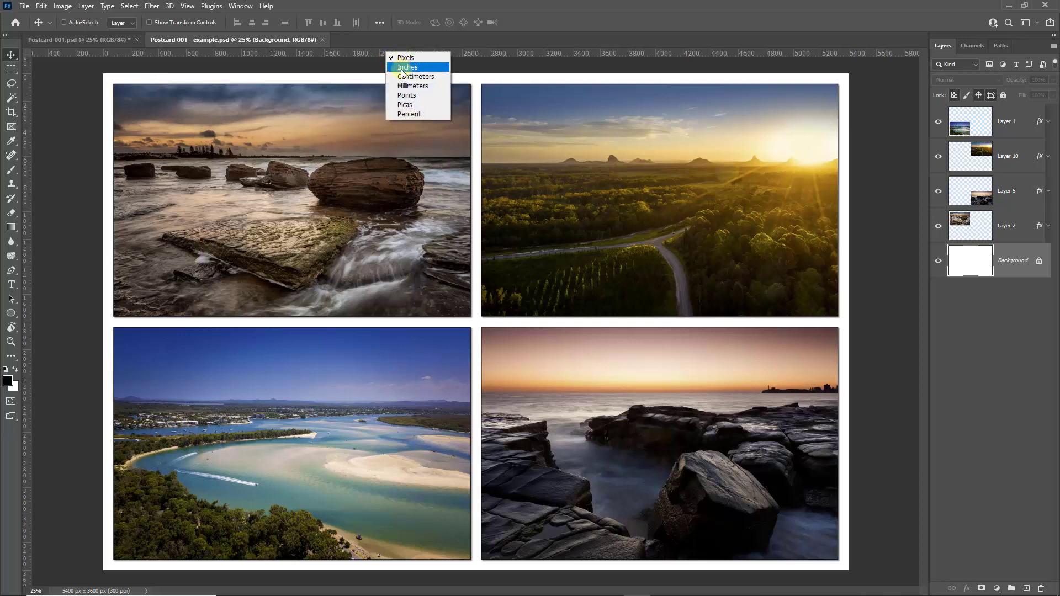
pyautogui.click(408, 67)
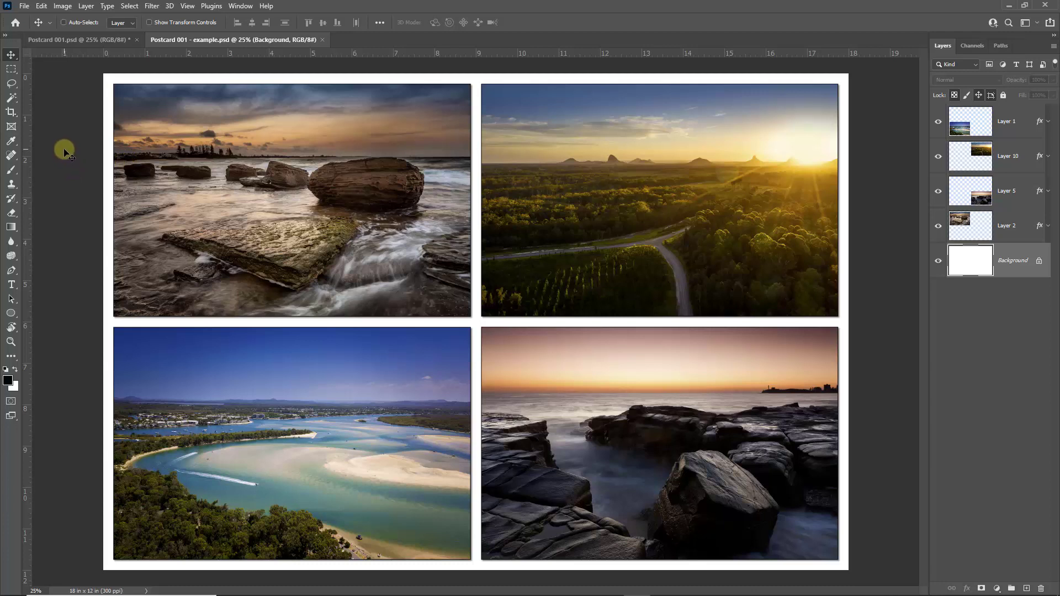
pyautogui.click(322, 40)
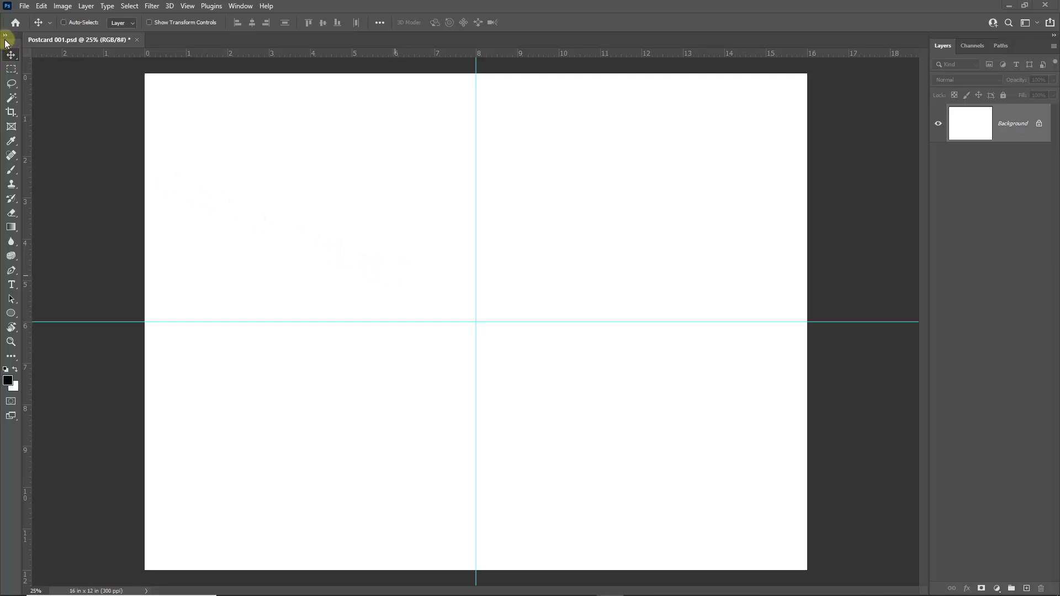
# Step: Create a new 0.25 by 0.25 inch document at 300 pixels/inch with a black background
pyautogui.click(24, 6)
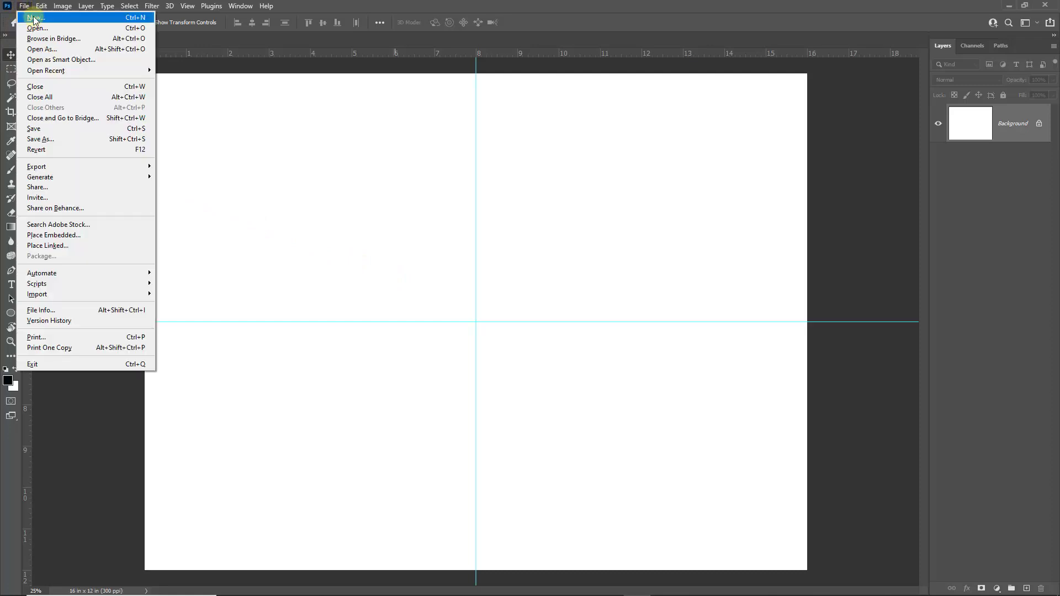
pyautogui.click(35, 19)
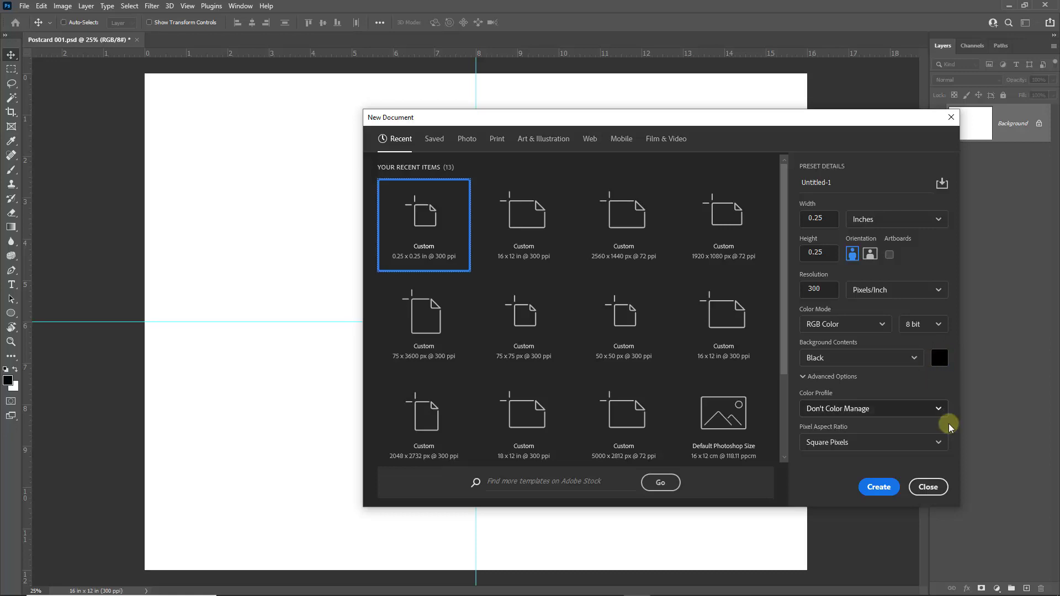
pyautogui.click(877, 487)
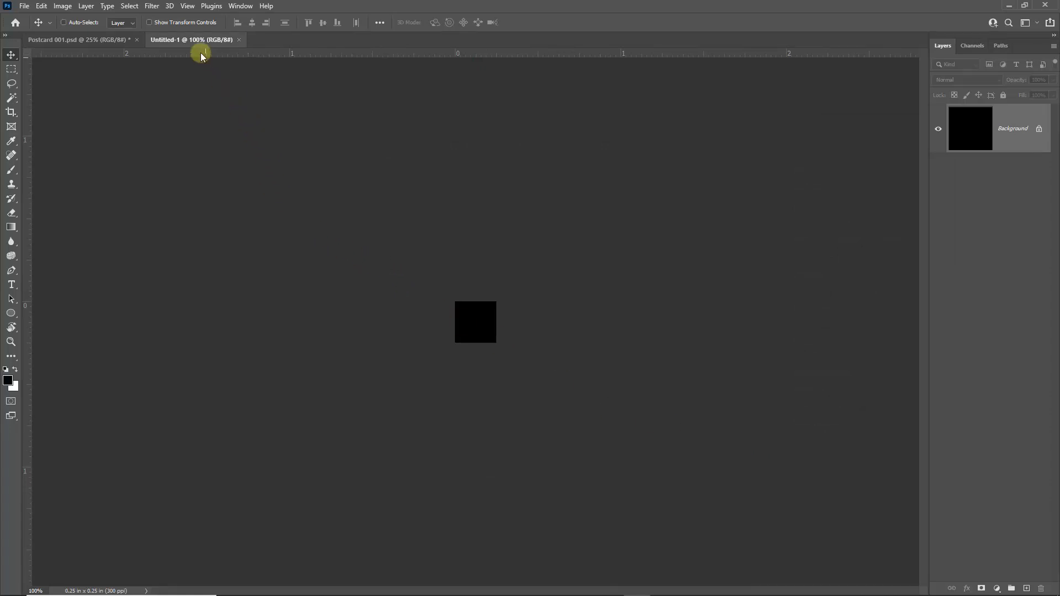
# Step: Copy the black square into Postcard 001.psd as a new layer and close the small source document
pyautogui.moveTo(196, 43); pyautogui.dragTo(386, 102)
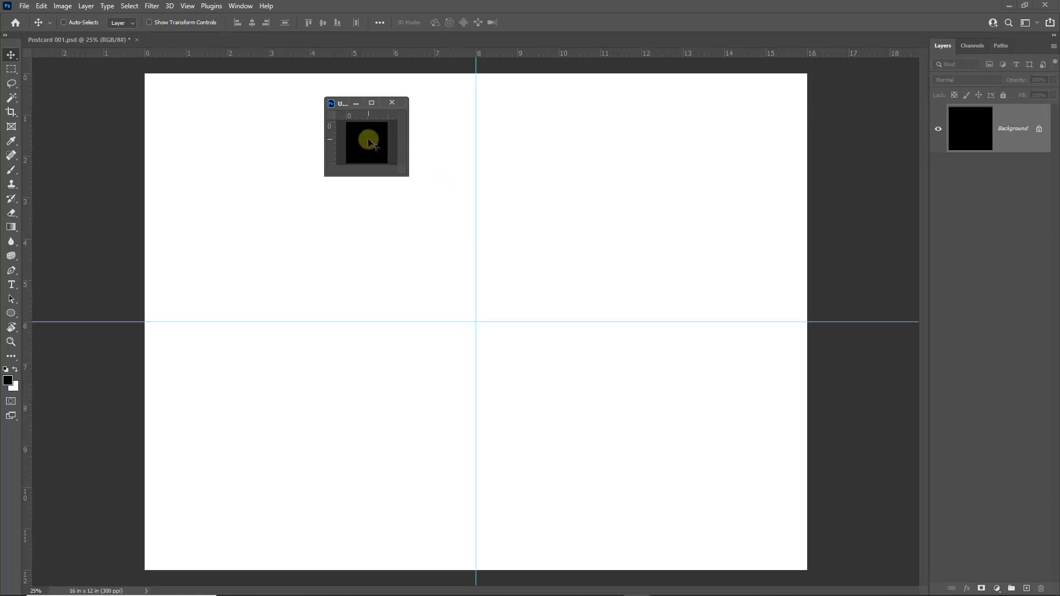
pyautogui.moveTo(370, 143); pyautogui.dragTo(219, 160)
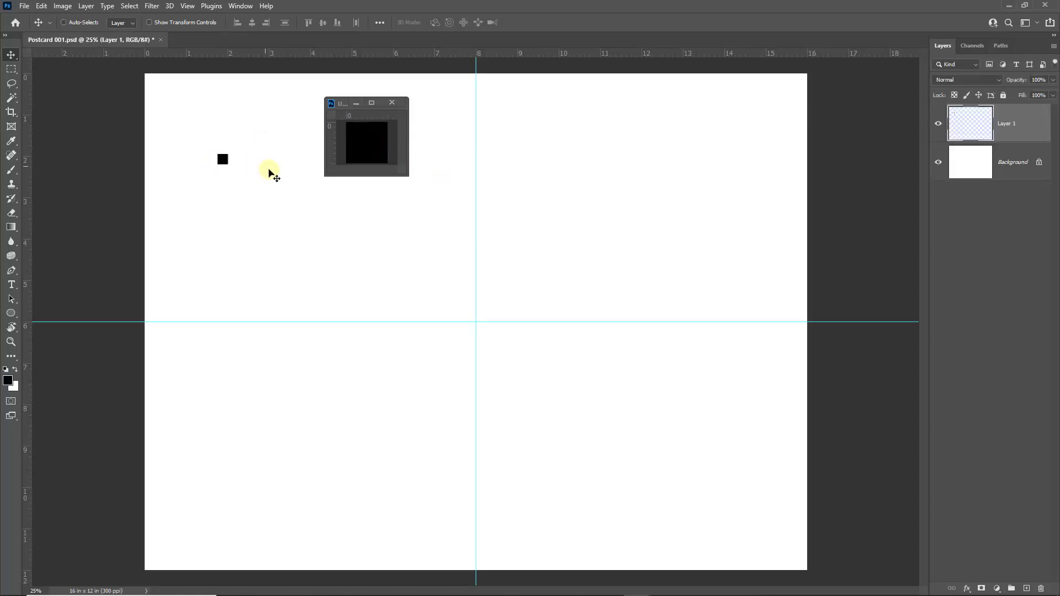
pyautogui.click(393, 105)
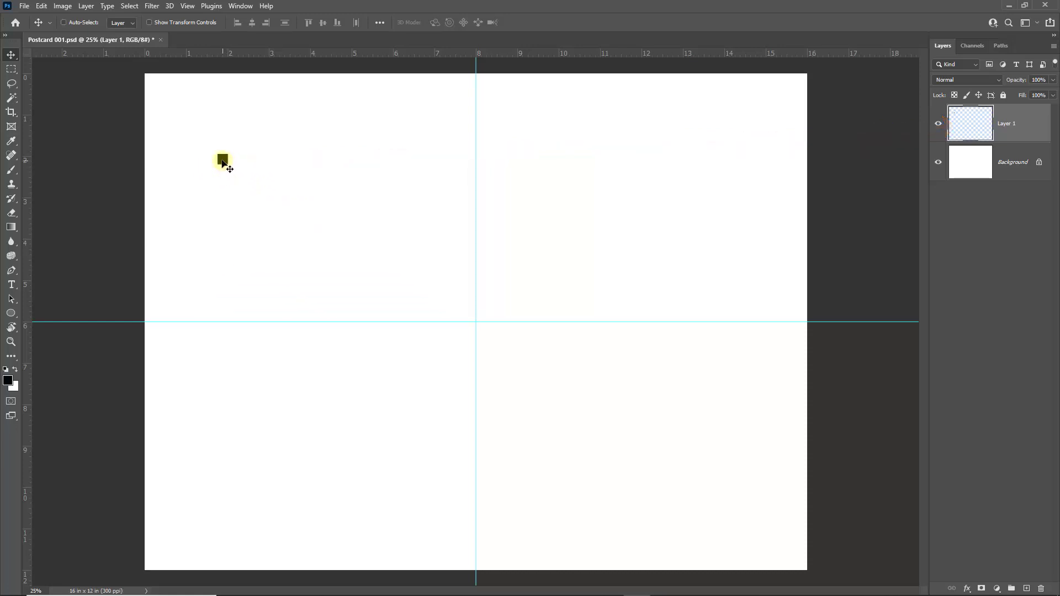
# Step: Move the black square into the canvas's upper-left corner and place vertical and horizontal margin guides along its inner edges
pyautogui.moveTo(223, 162); pyautogui.dragTo(149, 77)
pyautogui.moveTo(26, 174); pyautogui.dragTo(155, 175)
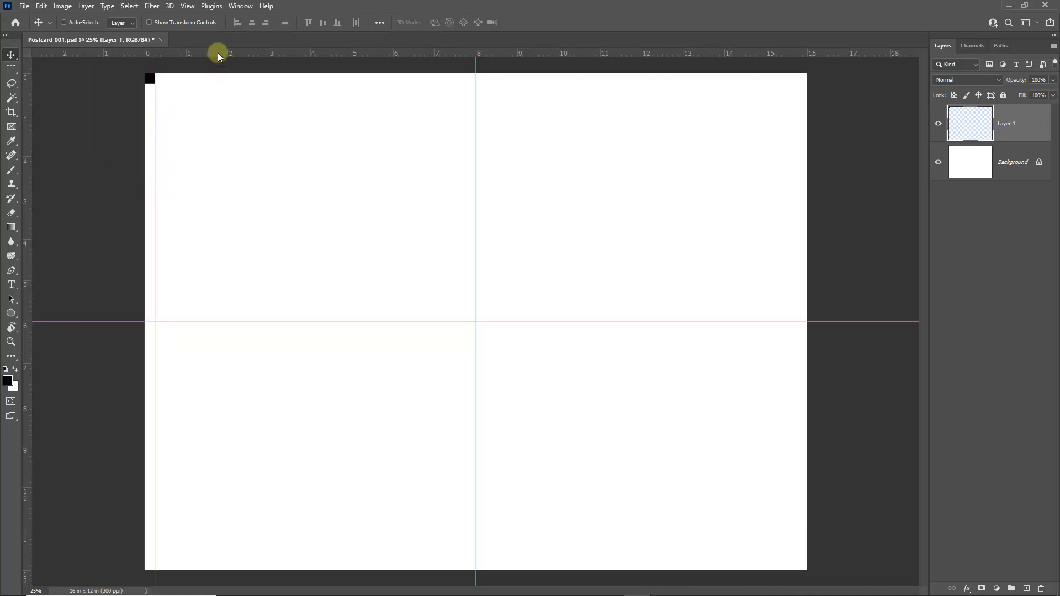
pyautogui.moveTo(217, 54); pyautogui.dragTo(209, 84)
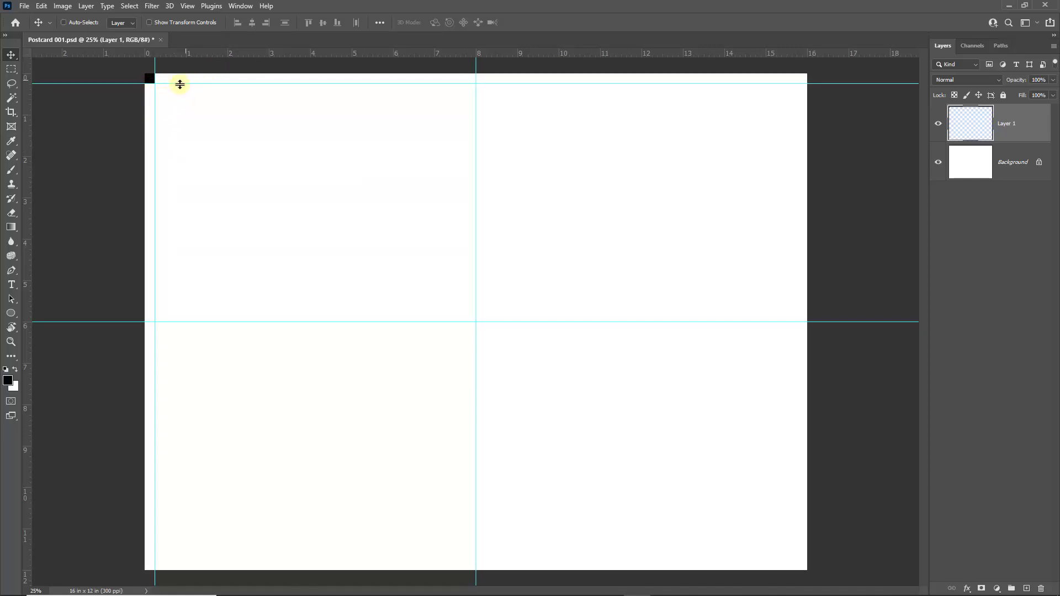
# Step: Move the black square into the canvas's lower-right corner and place vertical and horizontal margin guides along its inner edges
pyautogui.moveTo(152, 82); pyautogui.dragTo(808, 567)
pyautogui.moveTo(26, 515); pyautogui.dragTo(797, 520)
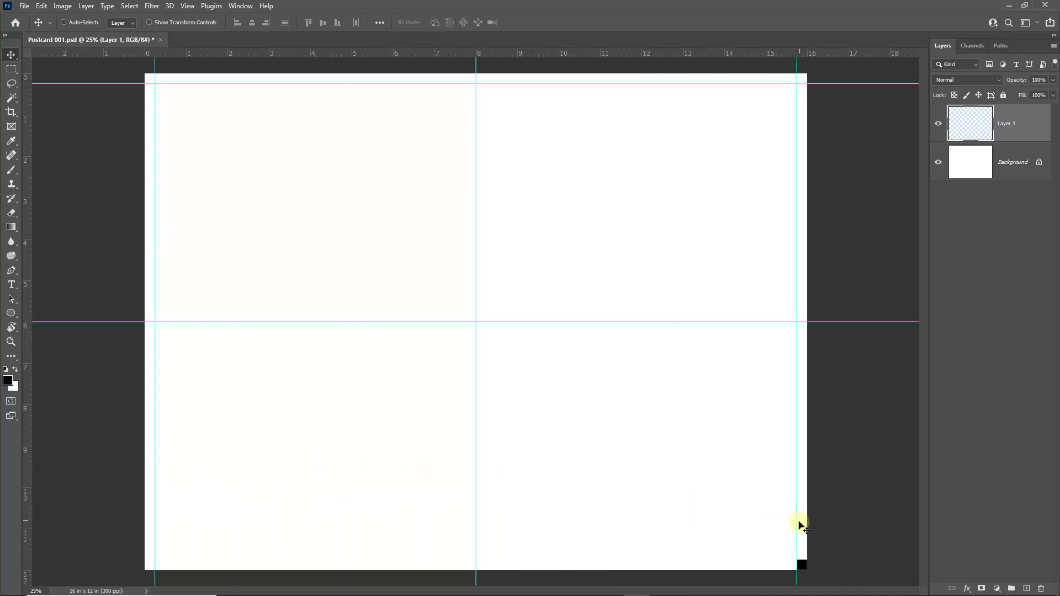
pyautogui.moveTo(739, 57); pyautogui.dragTo(739, 556)
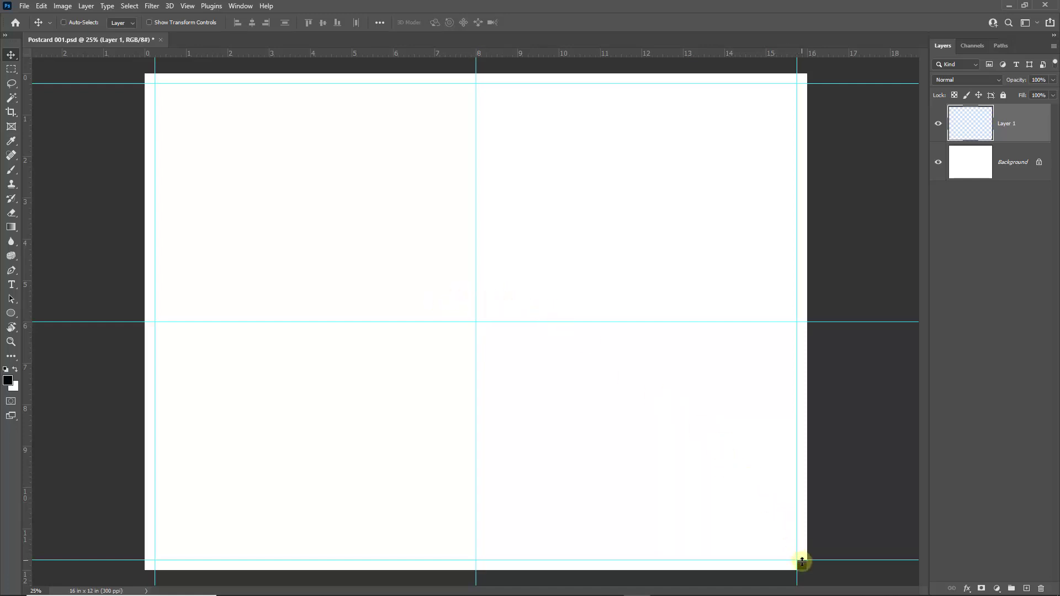
# Step: Frame the black square, centred on the canvas, with guides along all four of its edges and delete its layer
pyautogui.moveTo(802, 568); pyautogui.dragTo(478, 326)
pyautogui.moveTo(29, 297); pyautogui.dragTo(470, 305)
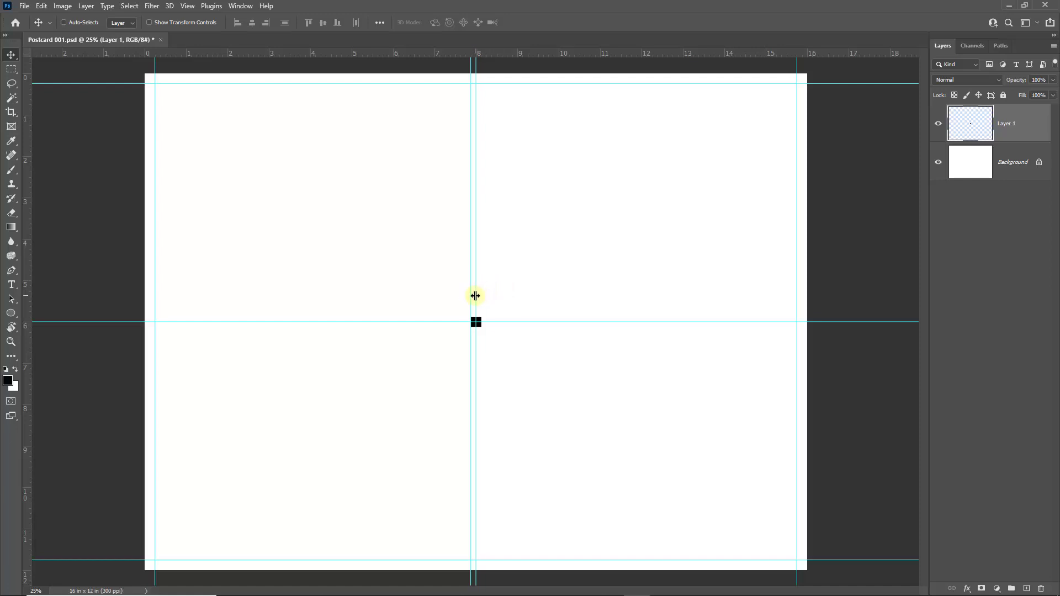
pyautogui.moveTo(476, 297); pyautogui.dragTo(481, 299)
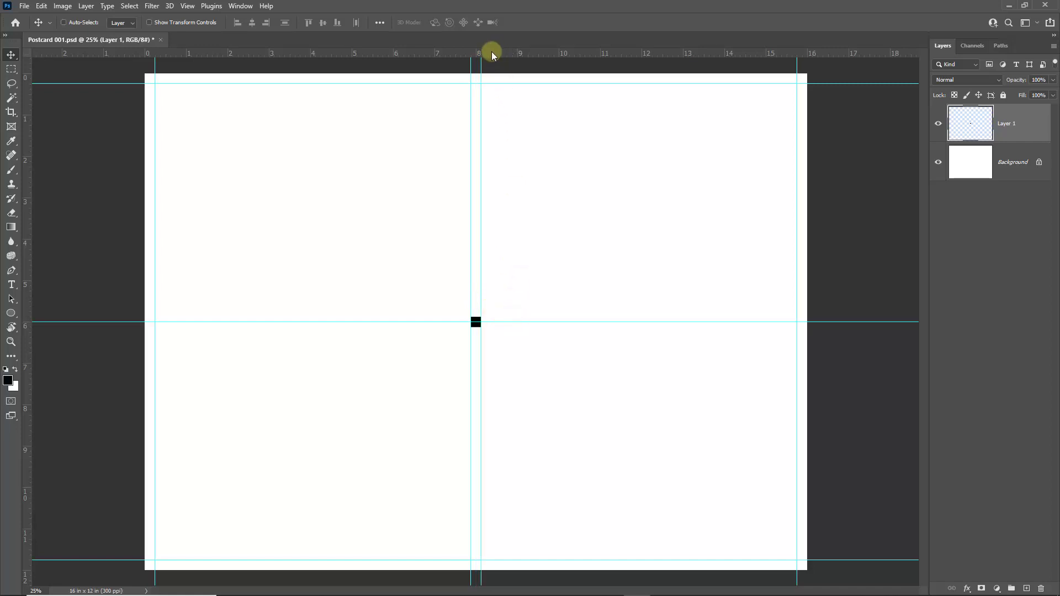
pyautogui.moveTo(490, 53); pyautogui.dragTo(491, 327)
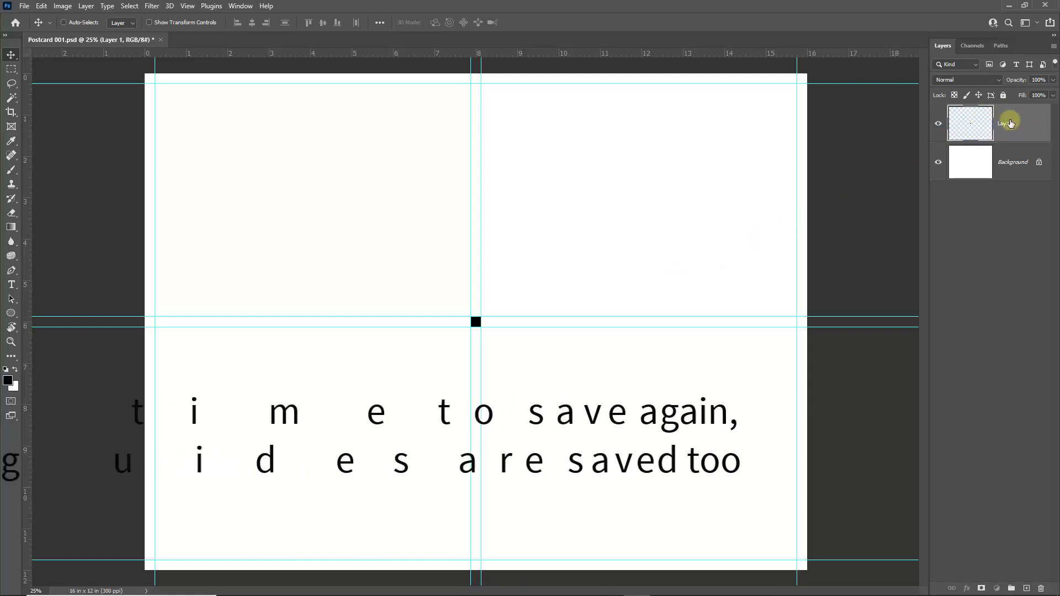
pyautogui.press('Delete')
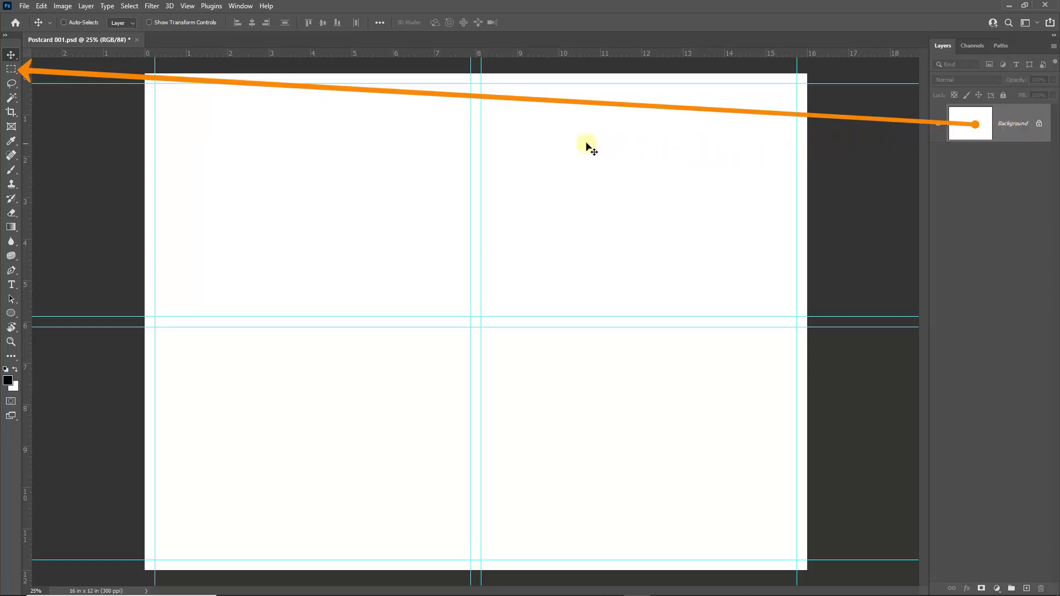
# Step: Select the upper-left guide frame with the Rectangular Marquee Tool, fill it with black on a new layer, and deselect
pyautogui.click(12, 71)
pyautogui.rightClick(12, 71)
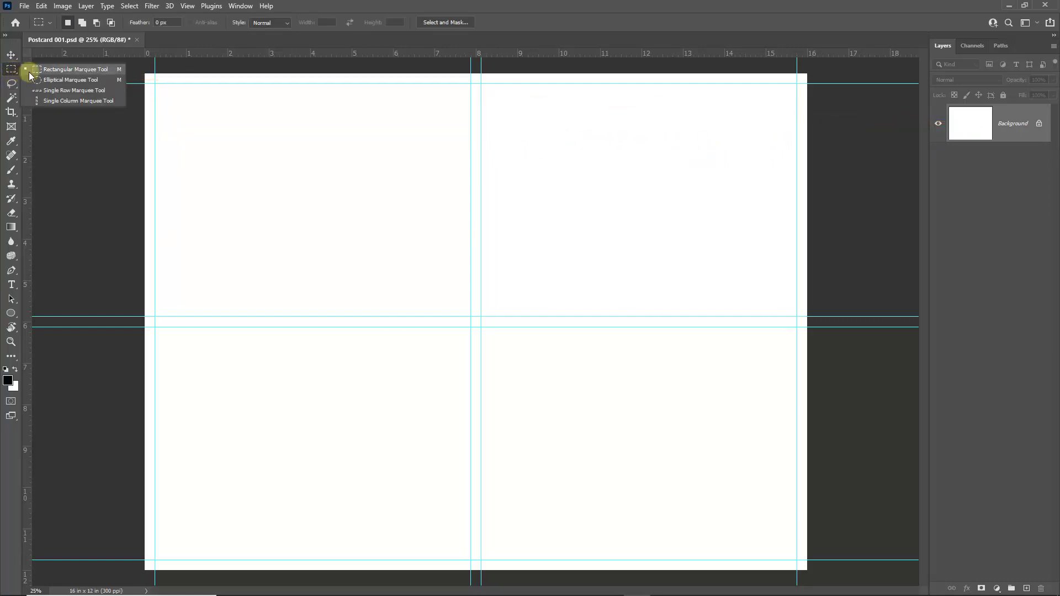
pyautogui.click(41, 70)
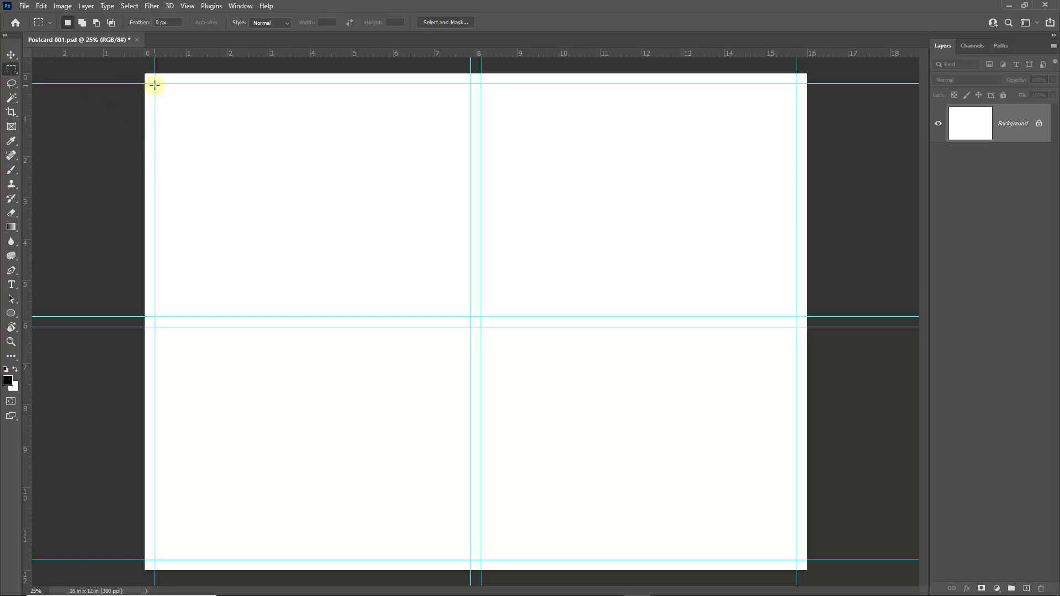
pyautogui.moveTo(154, 84); pyautogui.dragTo(471, 315)
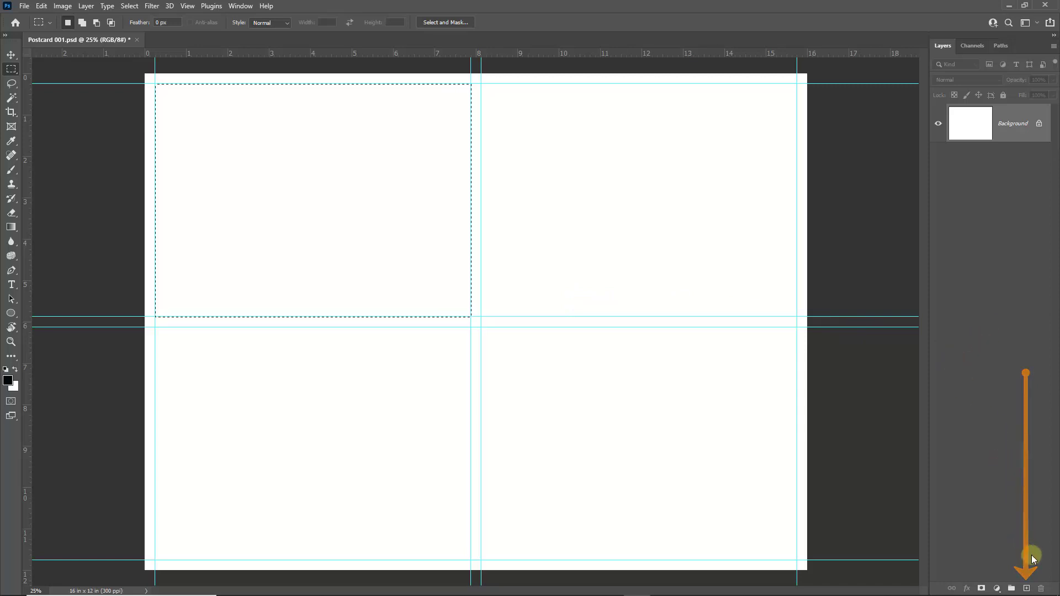
pyautogui.click(1026, 588)
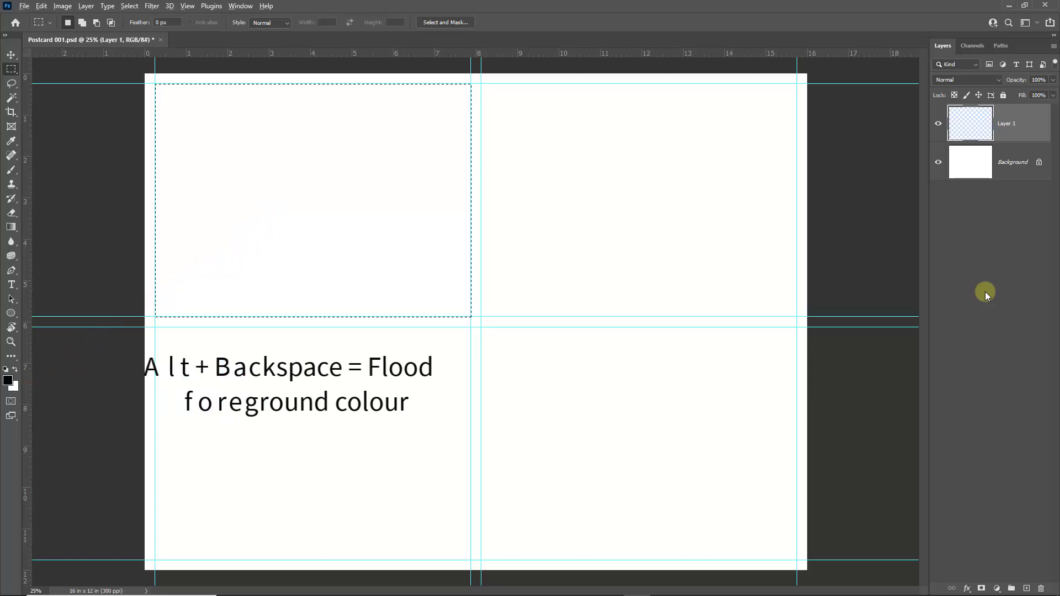
pyautogui.hotkey('alt', 'BackSpace')
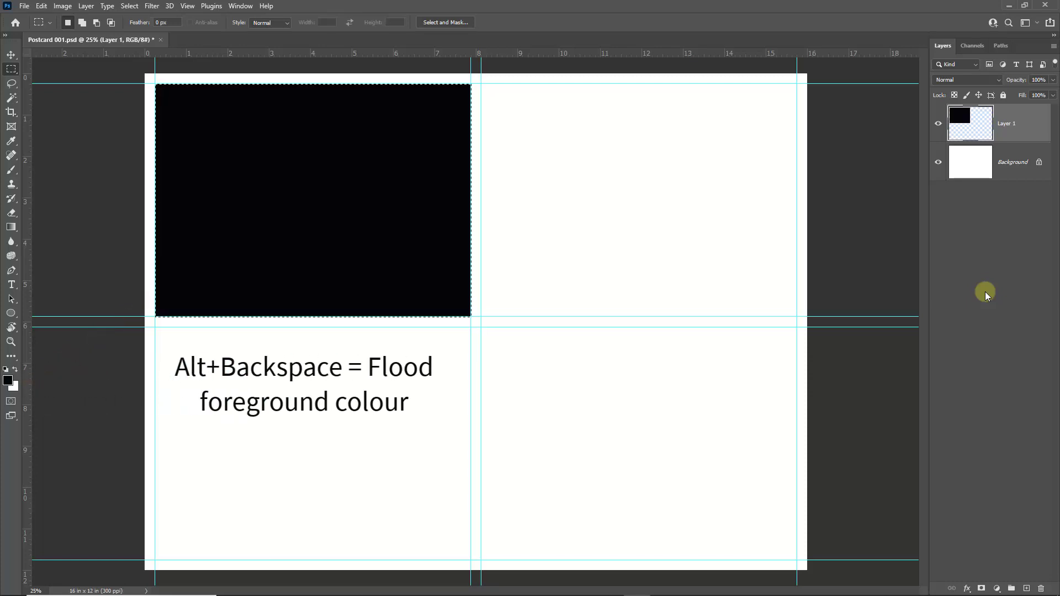
pyautogui.hotkey('ctrl', 'd')
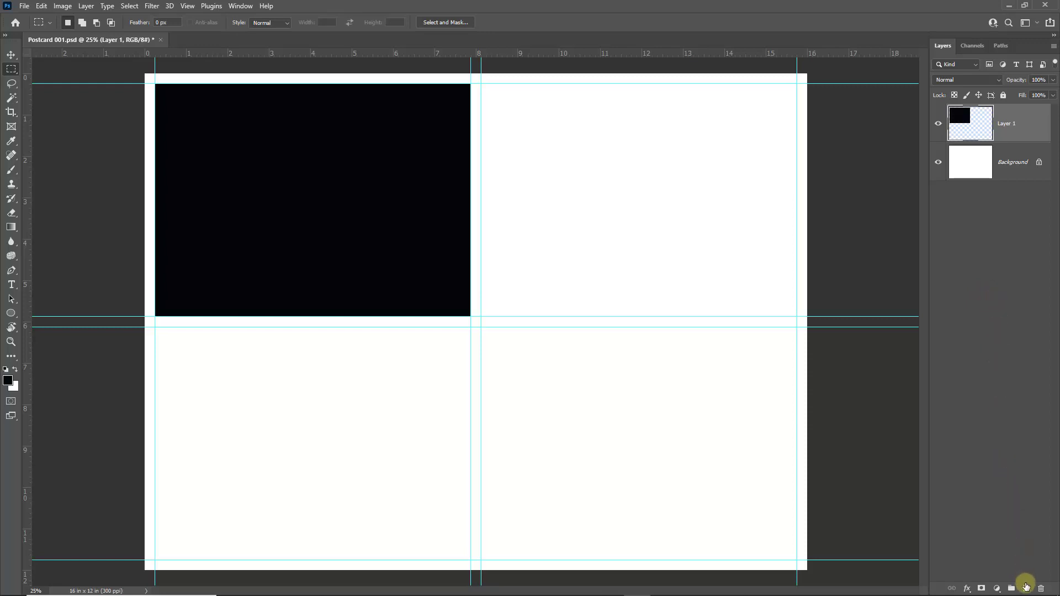
# Step: Fill the upper-right guide frame with black on a new layer using a rectangular selection, and deselect
pyautogui.click(1026, 590)
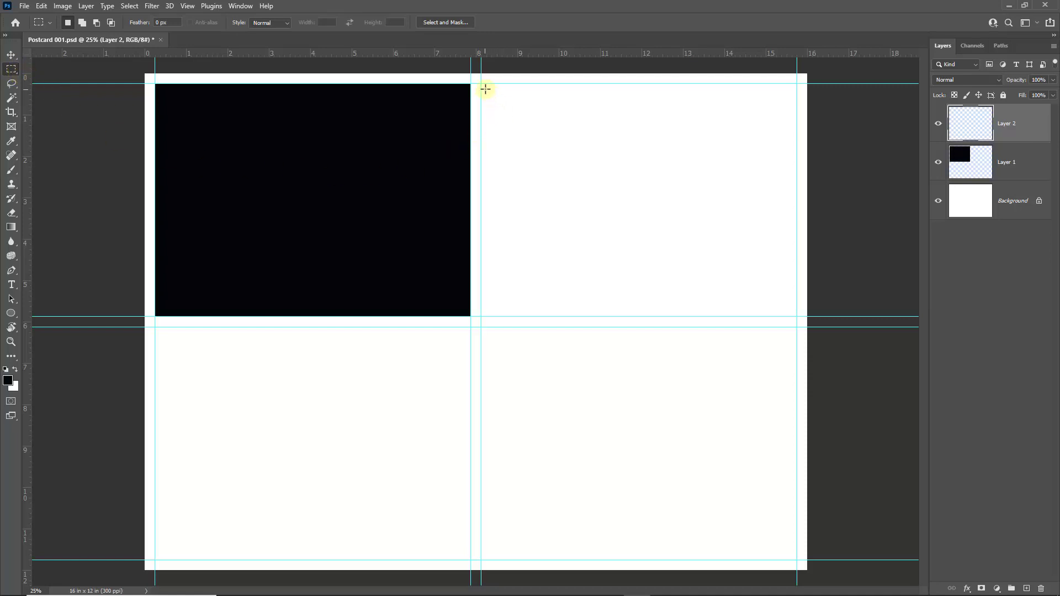
pyautogui.moveTo(481, 84); pyautogui.dragTo(798, 316)
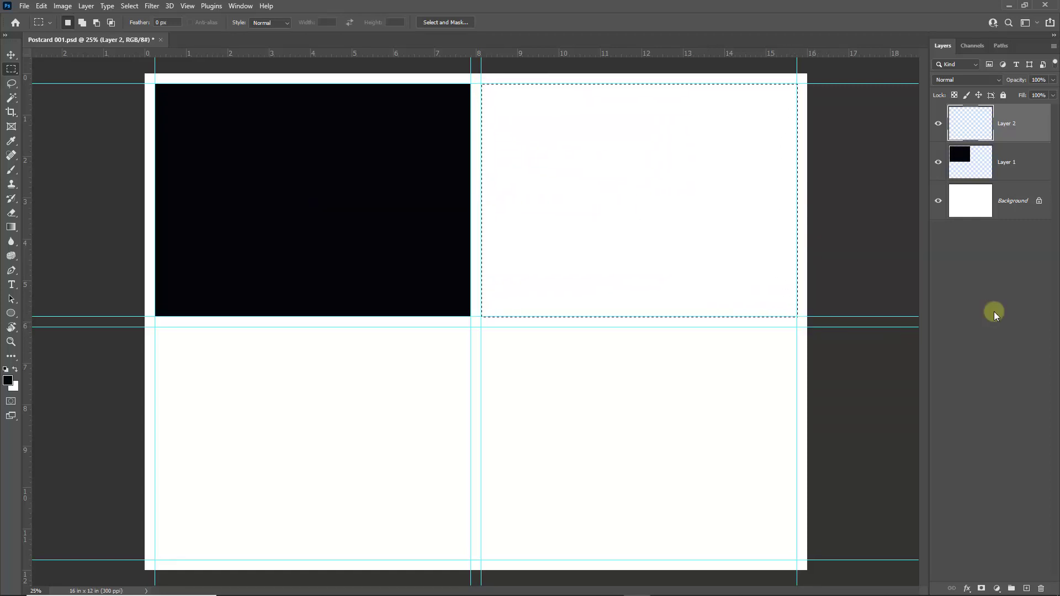
pyautogui.hotkey('alt', 'BackSpace')
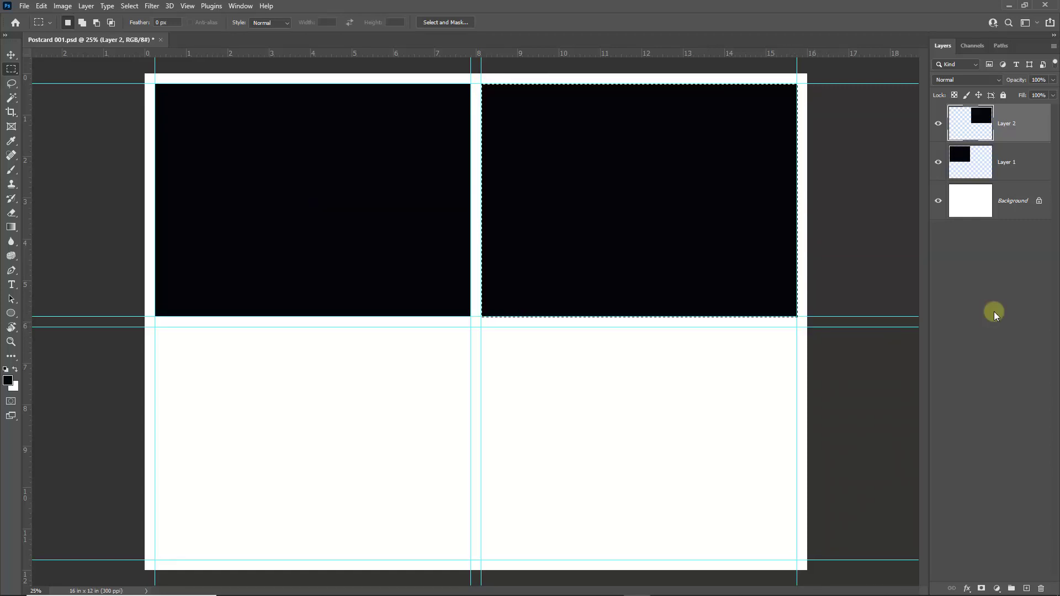
pyautogui.hotkey('ctrl', 'd')
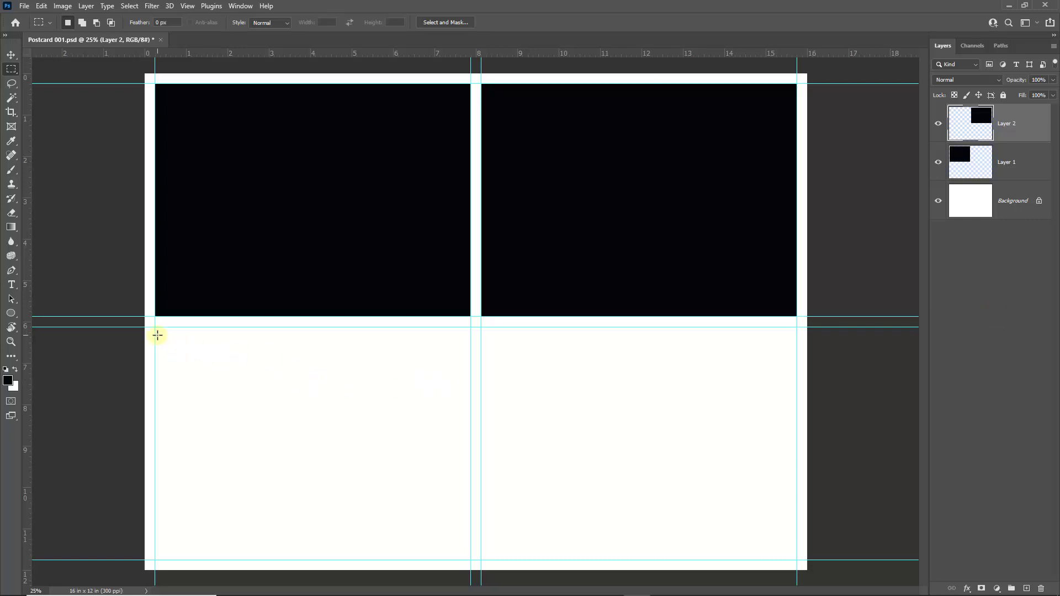
# Step: Fill the lower-left guide frame with black on its own new layer using a rectangular selection, and deselect
pyautogui.moveTo(155, 332); pyautogui.dragTo(471, 560)
pyautogui.click(1027, 588)
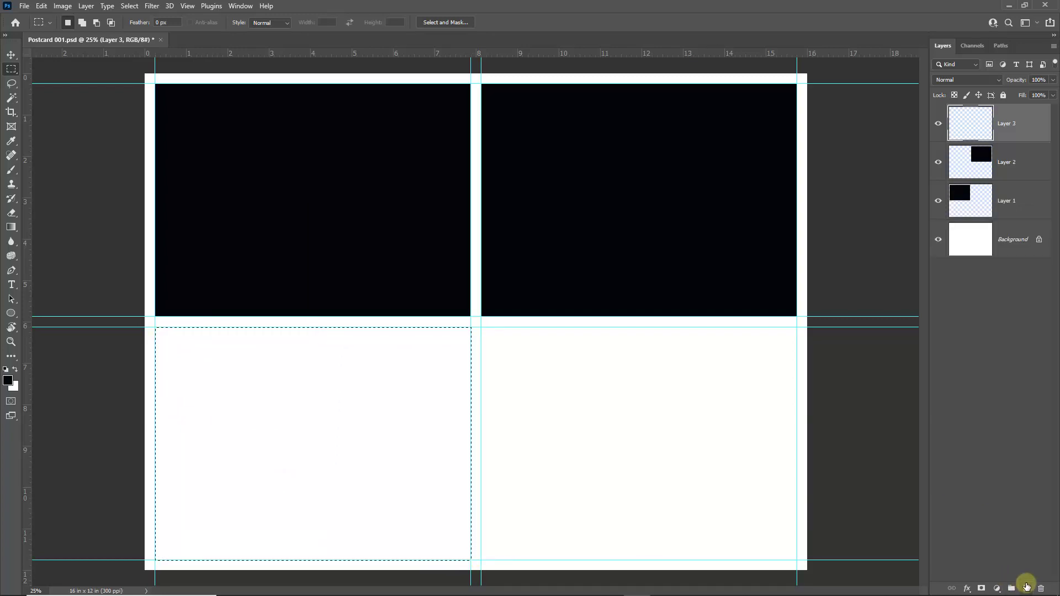
pyautogui.hotkey('alt', 'BackSpace')
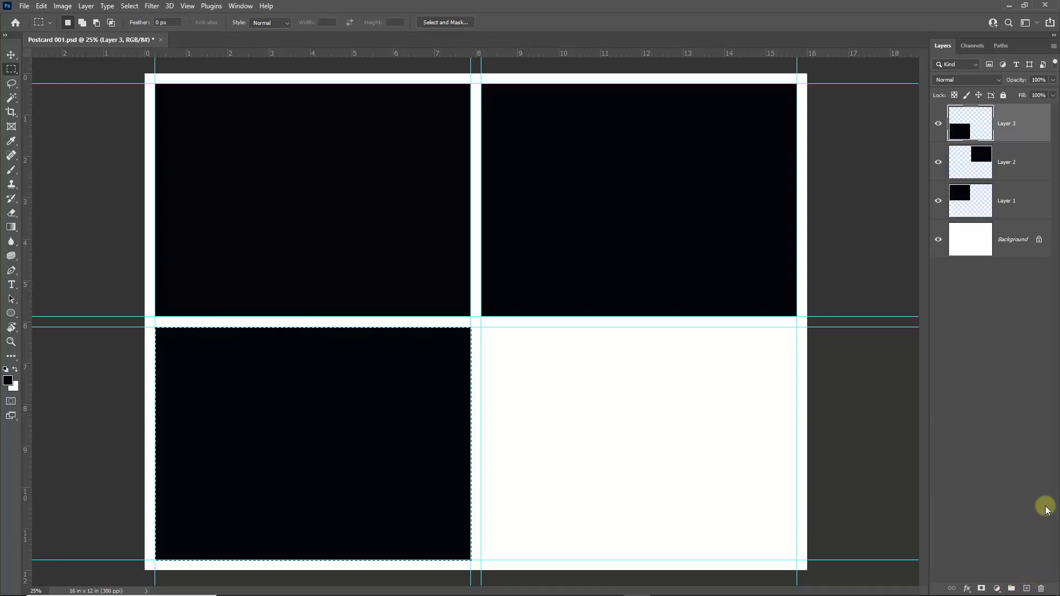
pyautogui.hotkey('ctrl', 'd')
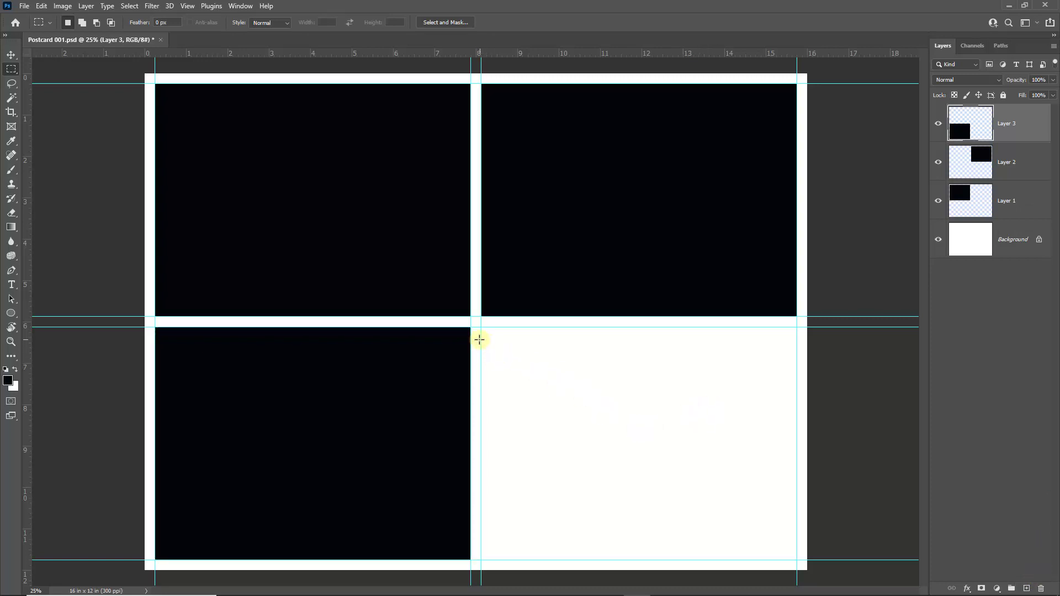
# Step: Select the lower-right guide frame with a rectangular marquee and fill it with black on a new layer
pyautogui.moveTo(481, 327); pyautogui.dragTo(797, 562)
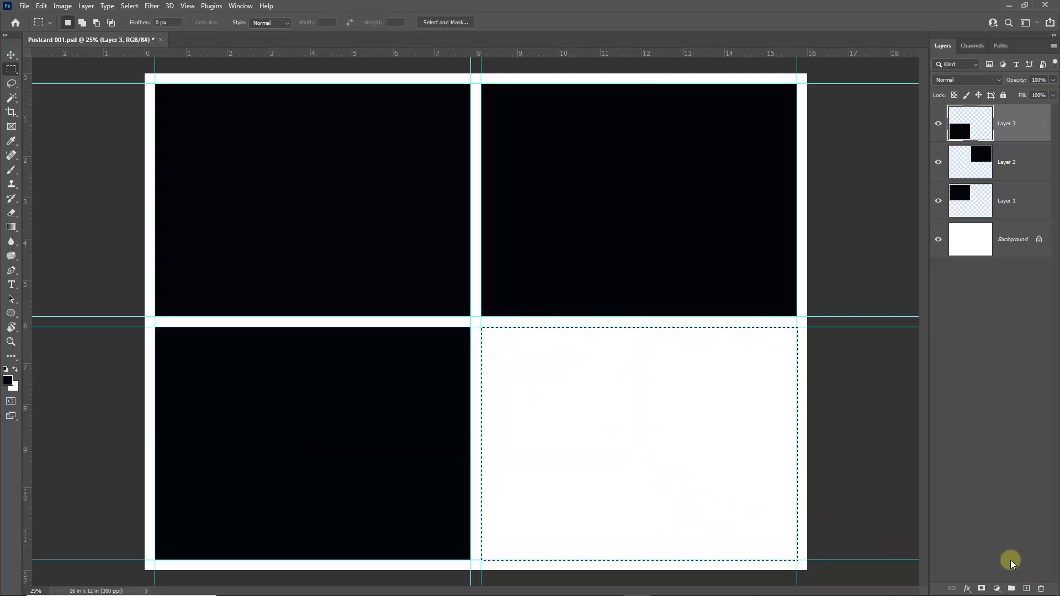
pyautogui.click(1026, 589)
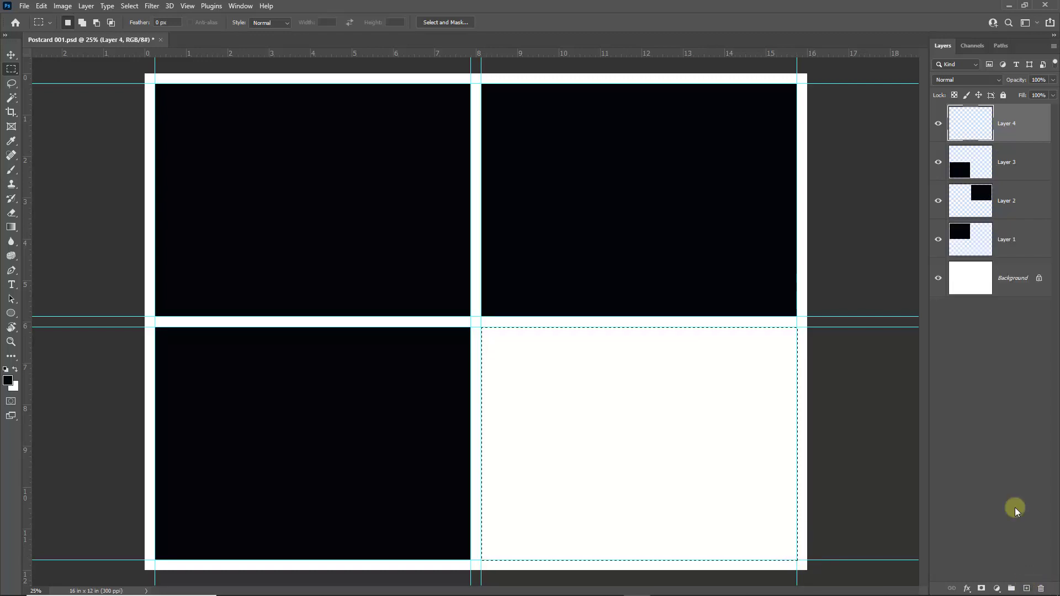
pyautogui.hotkey('alt', 'BackSpace')
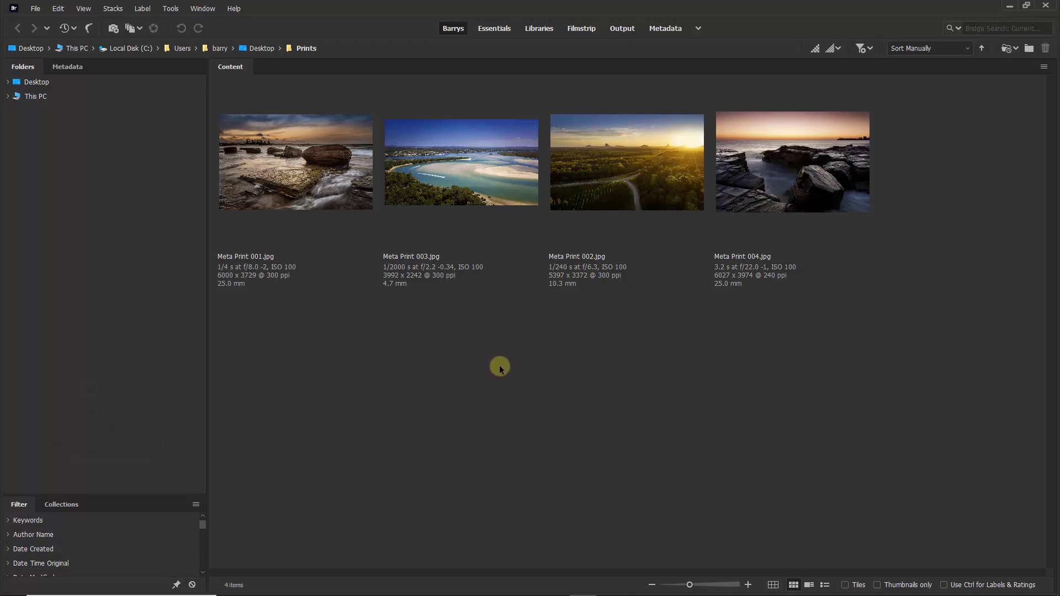
# Step: In Adobe Bridge, select the four Meta Print photos in the Prints folder and load them into Photoshop as layers of one document
pyautogui.moveTo(863, 373); pyautogui.dragTo(265, 188)
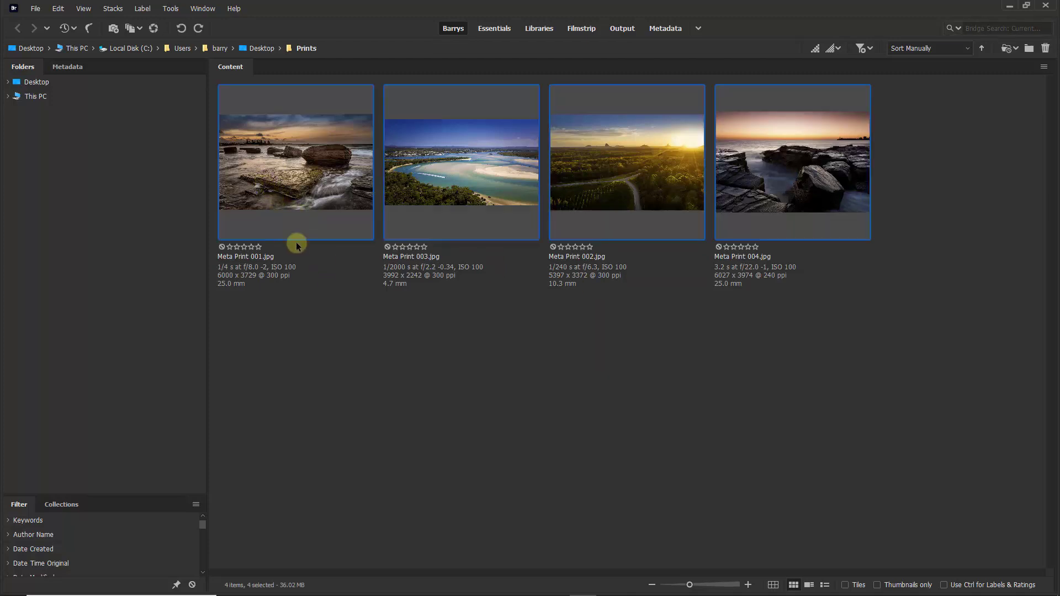
pyautogui.click(171, 9)
pyautogui.moveTo(192, 160)
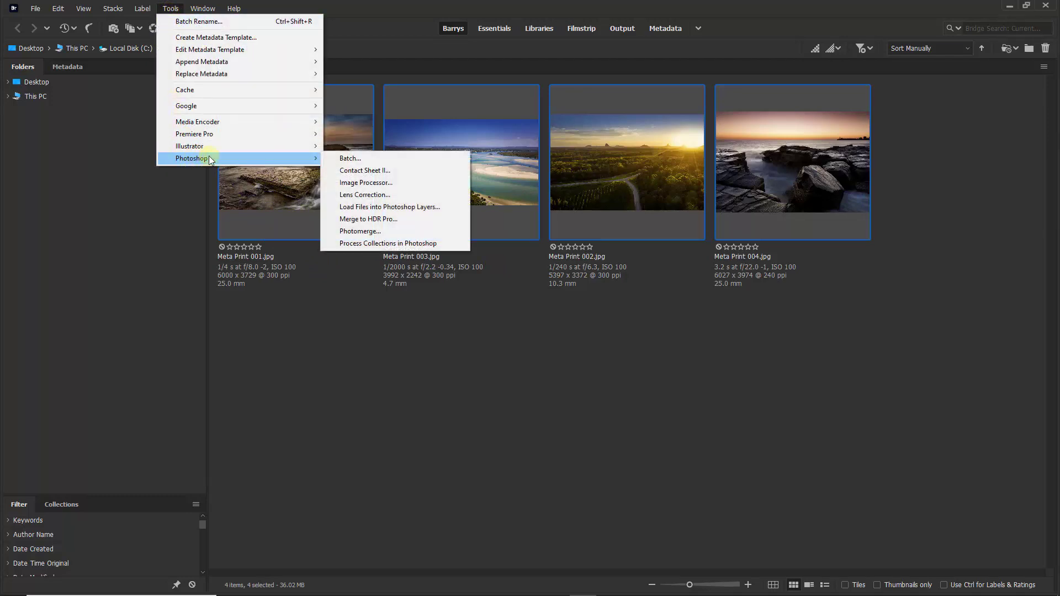
pyautogui.click(353, 209)
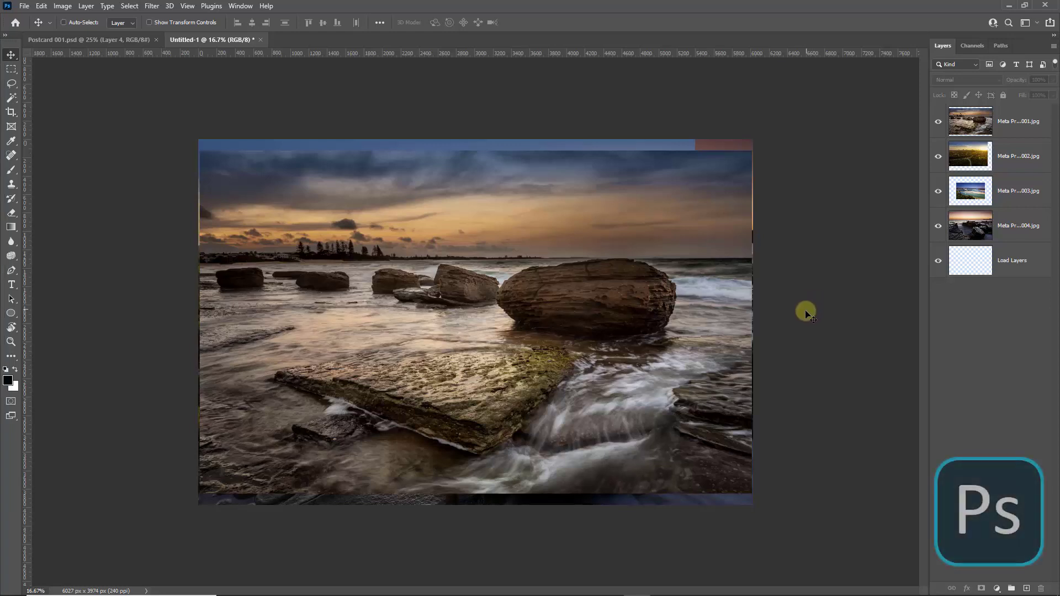
# Step: Select the four Meta Print layers in Untitled-1, float its window, and copy the layers into the Postcard 001.psd canvas
pyautogui.click(1016, 229)
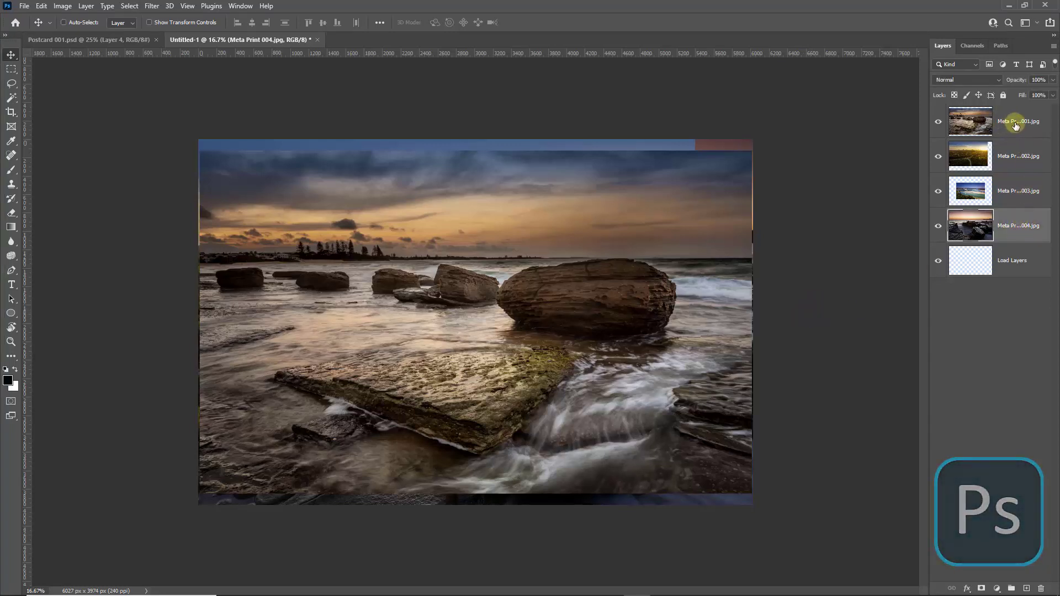
pyautogui.keyDown('shift'); pyautogui.click(1017, 123); pyautogui.keyUp('shift')
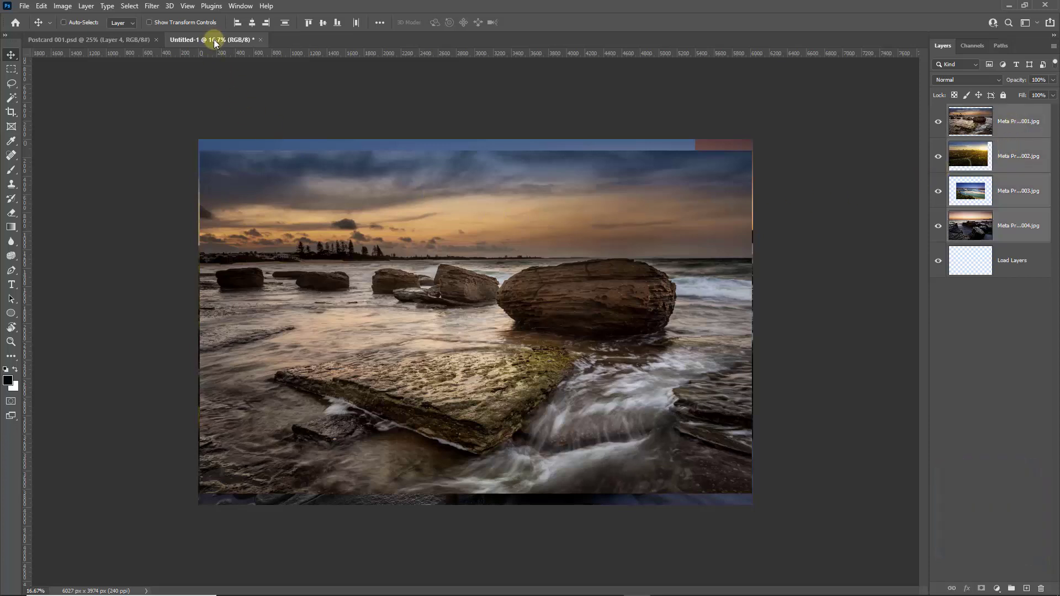
pyautogui.moveTo(213, 39); pyautogui.dragTo(509, 272)
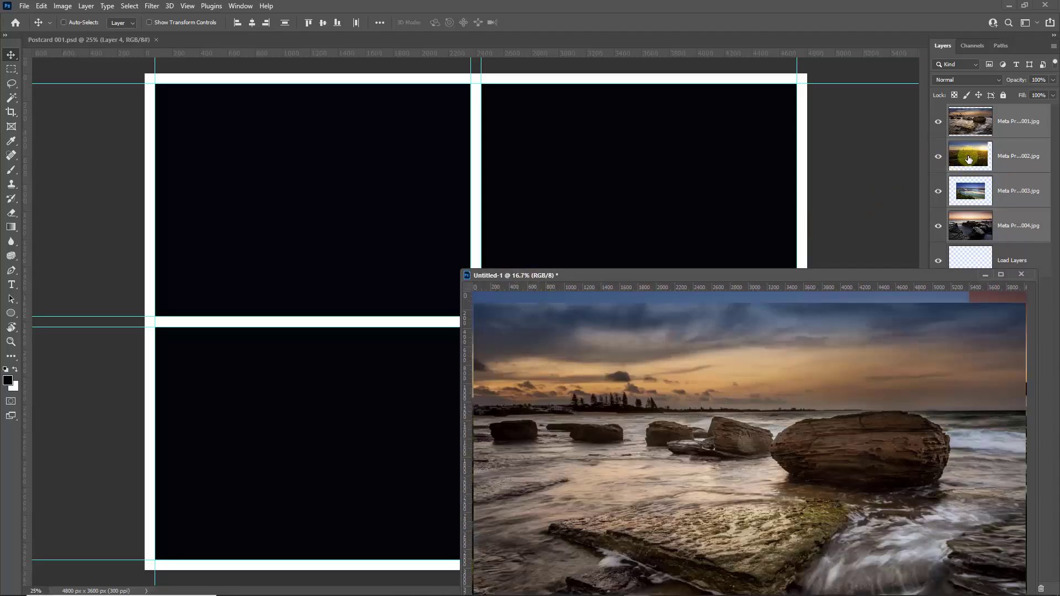
pyautogui.moveTo(968, 159); pyautogui.dragTo(316, 270)
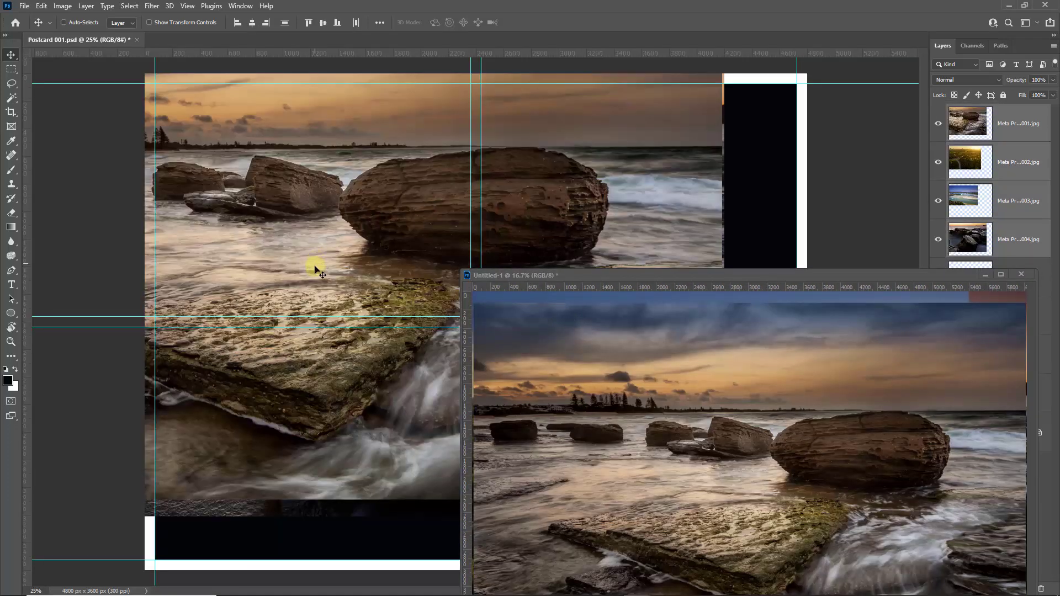
# Step: Close the Untitled-1 document without saving and hide all four Meta Print photo layers in the postcard
pyautogui.moveTo(883, 277); pyautogui.dragTo(597, 117)
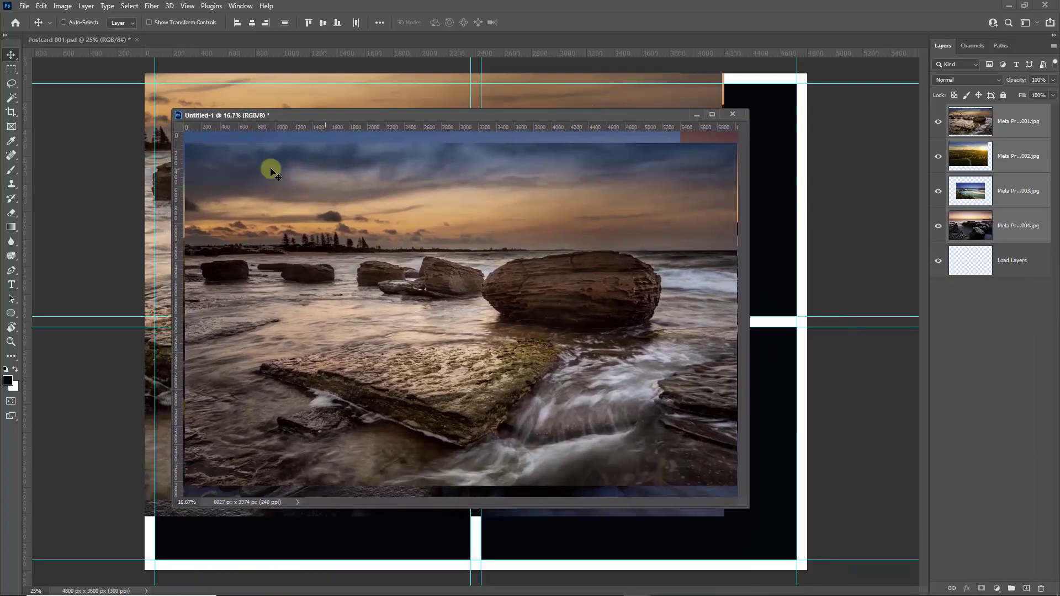
pyautogui.click(733, 114)
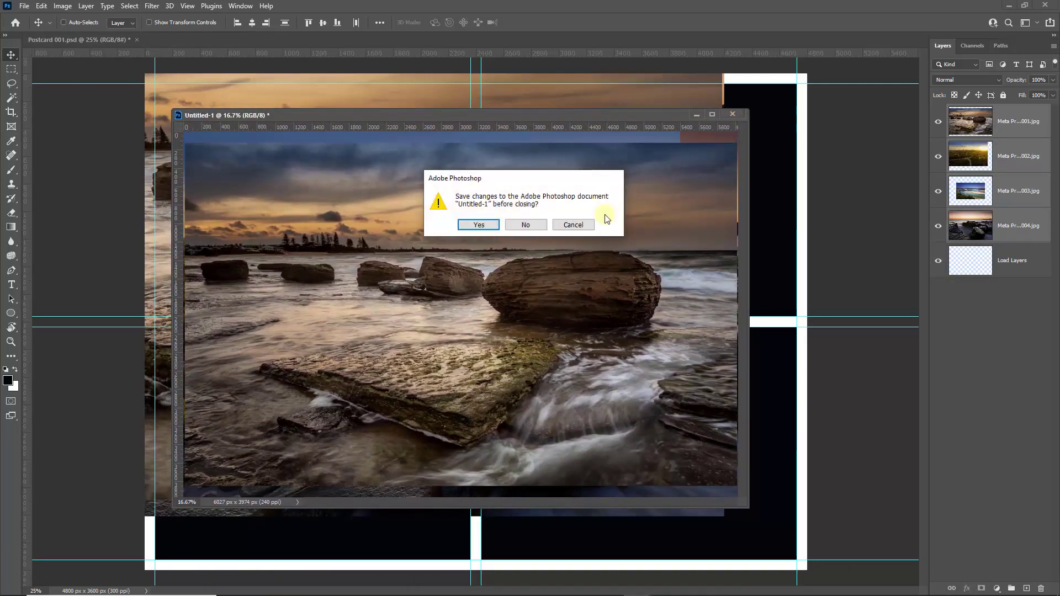
pyautogui.click(526, 225)
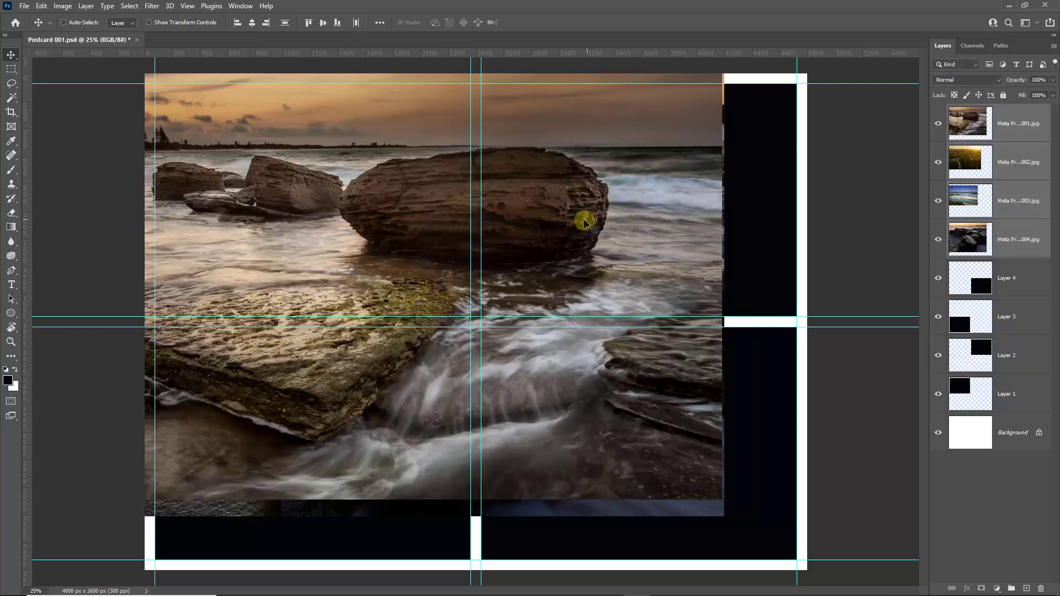
pyautogui.click(938, 239)
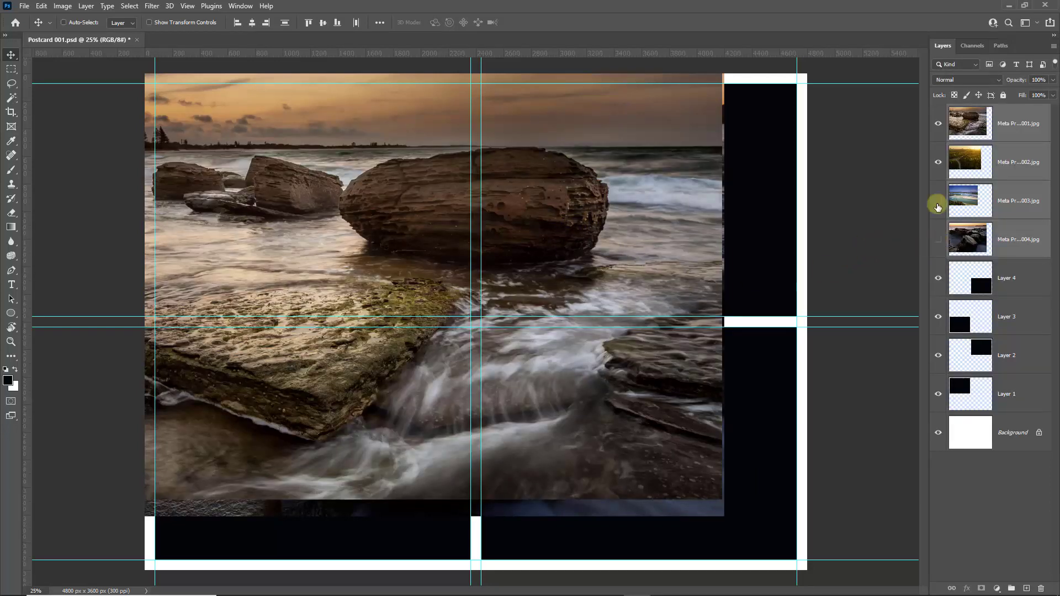
pyautogui.moveTo(937, 205); pyautogui.dragTo(937, 122)
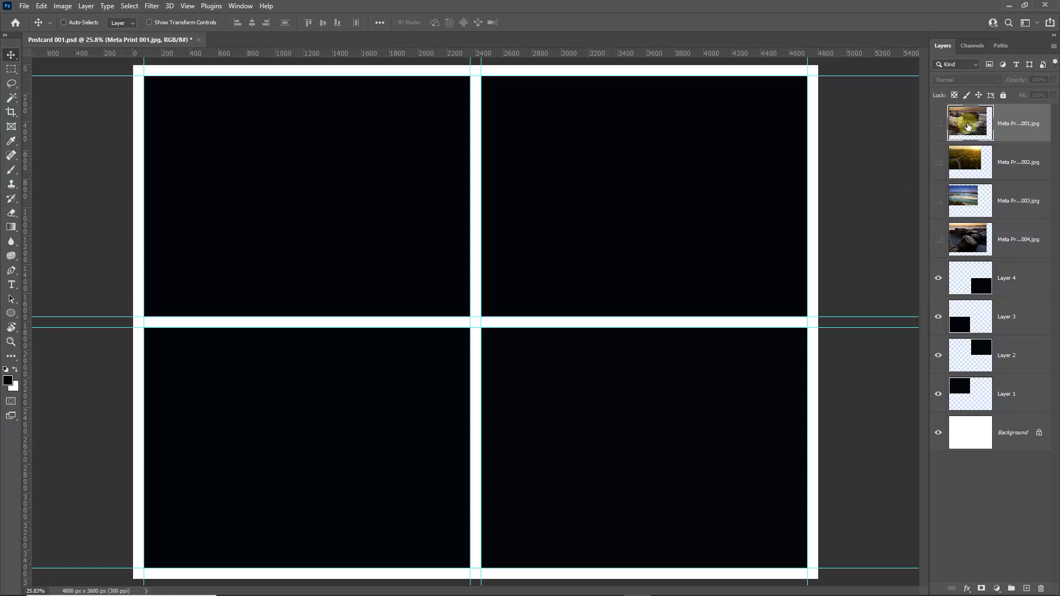
# Step: Show the Meta Print 001 layer, place it directly above Layer 1, and clip it to that black frame
pyautogui.click(938, 127)
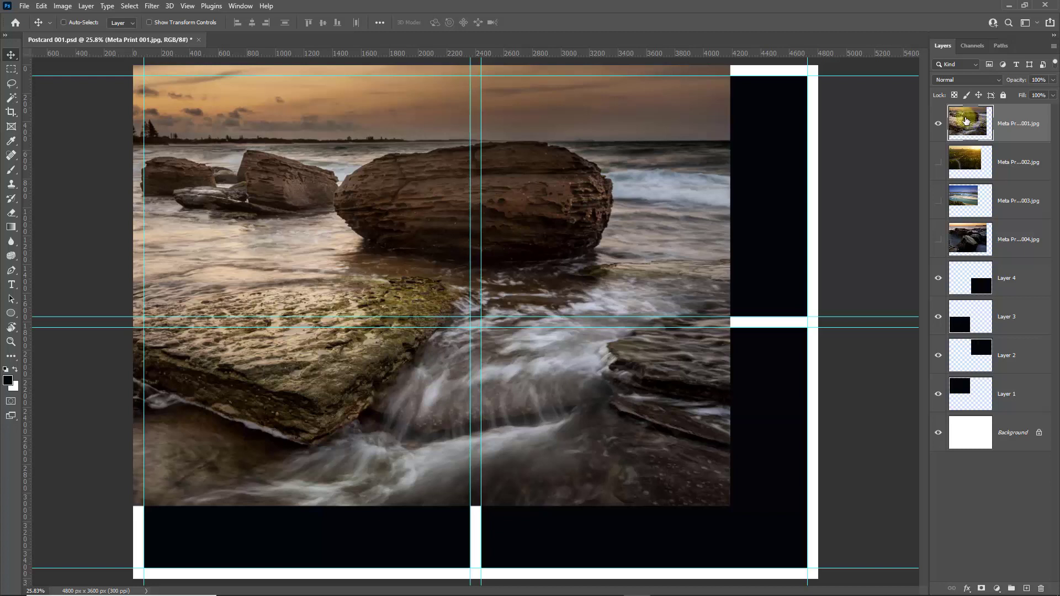
pyautogui.moveTo(973, 125); pyautogui.dragTo(948, 367)
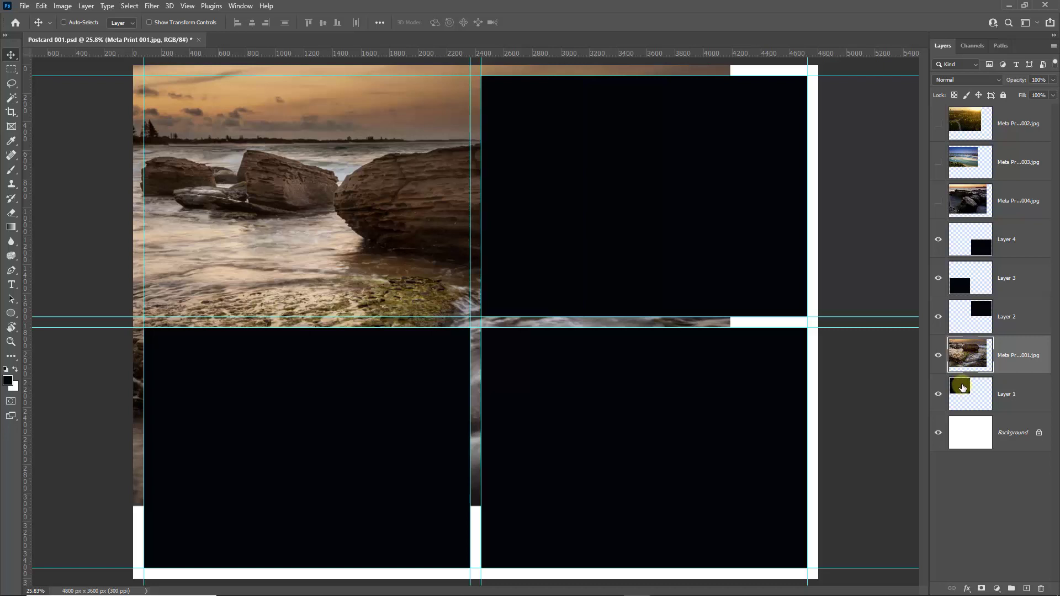
pyautogui.keyDown('alt'); pyautogui.click(1013, 373); pyautogui.keyUp('alt')
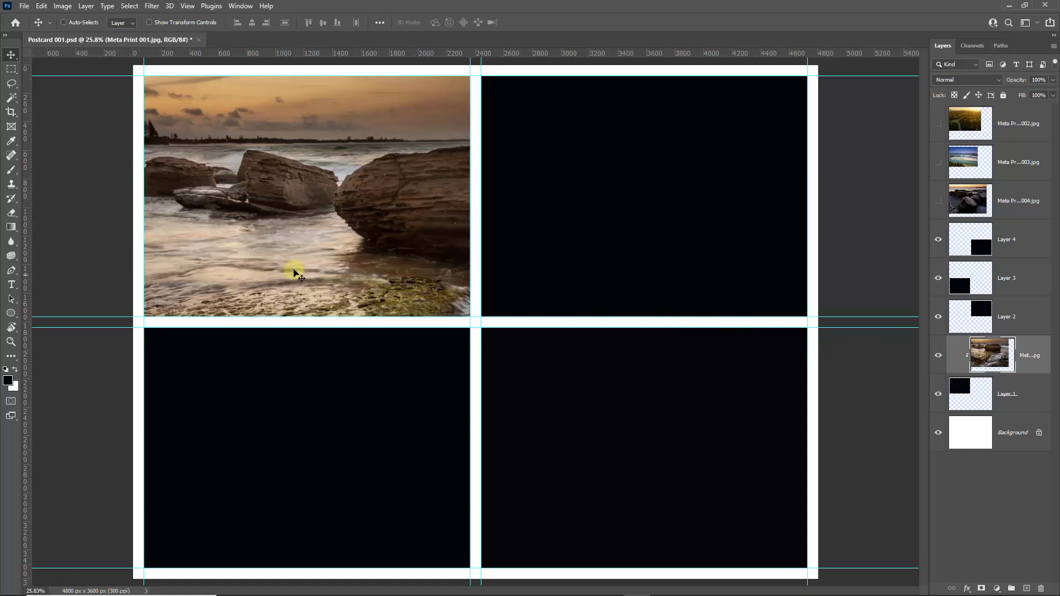
# Step: Convert the clipped Meta Print 001 layer to a Smart Object
pyautogui.click(86, 7)
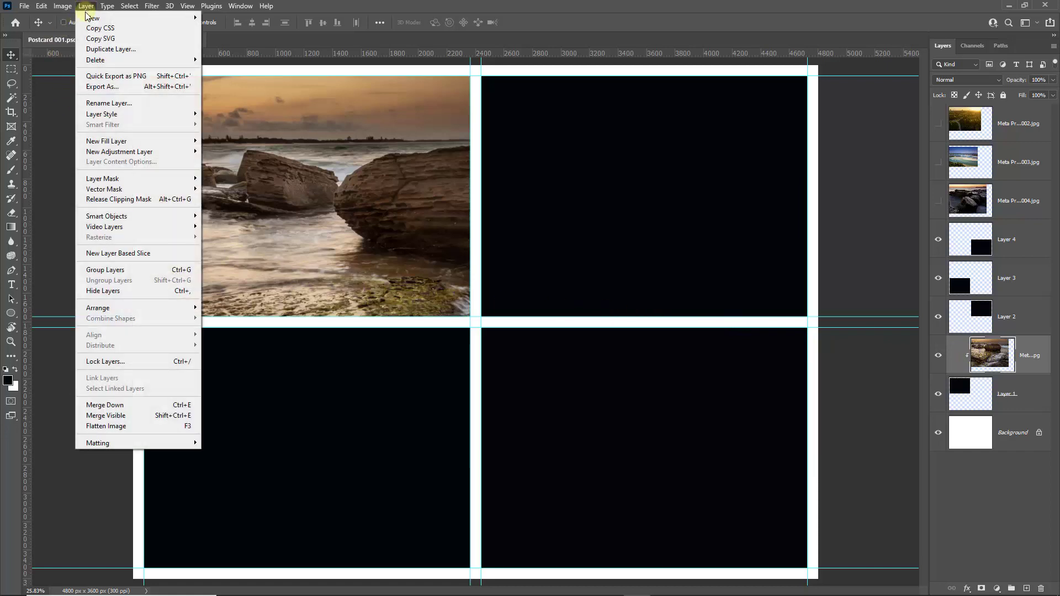
pyautogui.moveTo(88, 19)
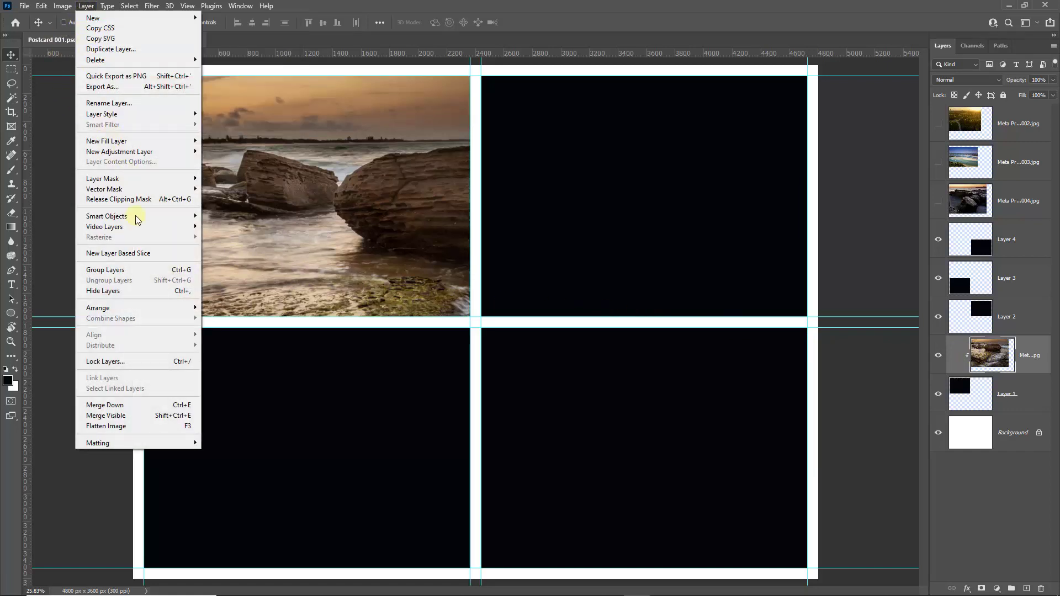
pyautogui.moveTo(129, 219)
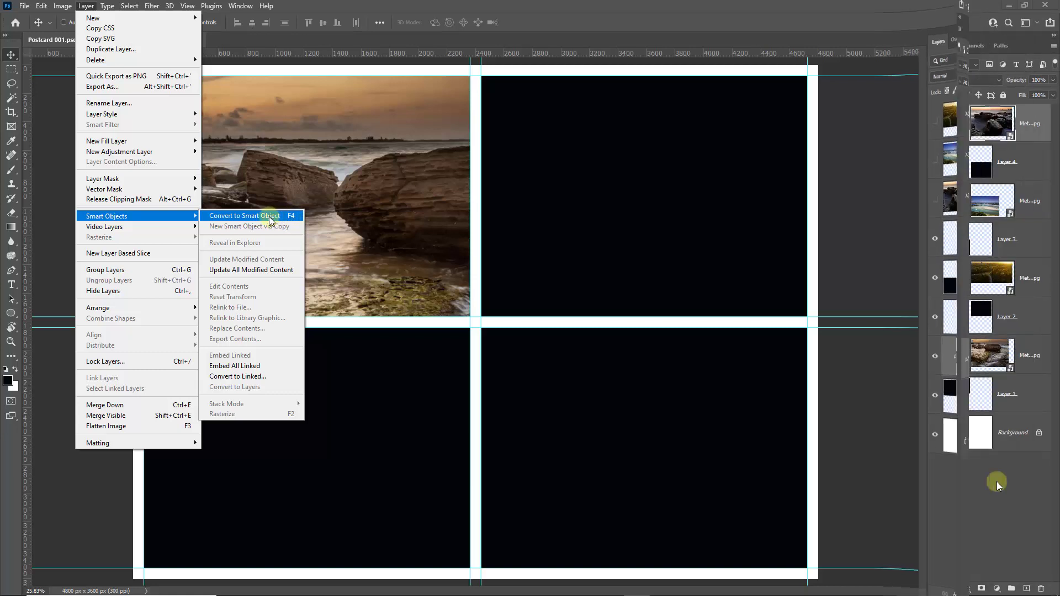
pyautogui.click(271, 218)
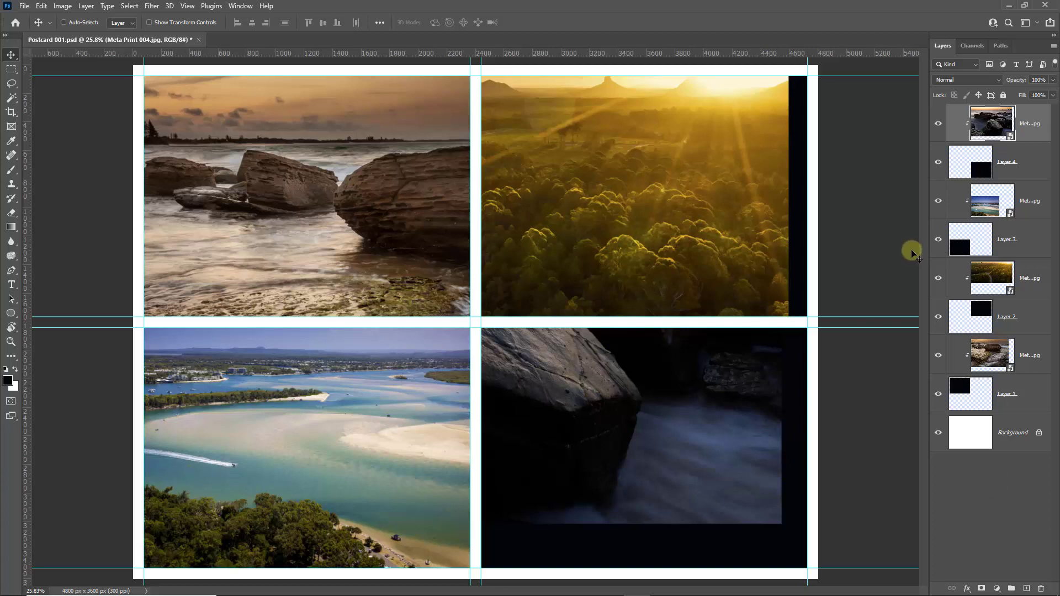
# Step: Scale the Meta Print 001 photo down proportionally to about 46.4% so it roughly fits the Layer 1 frame
pyautogui.click(1030, 357)
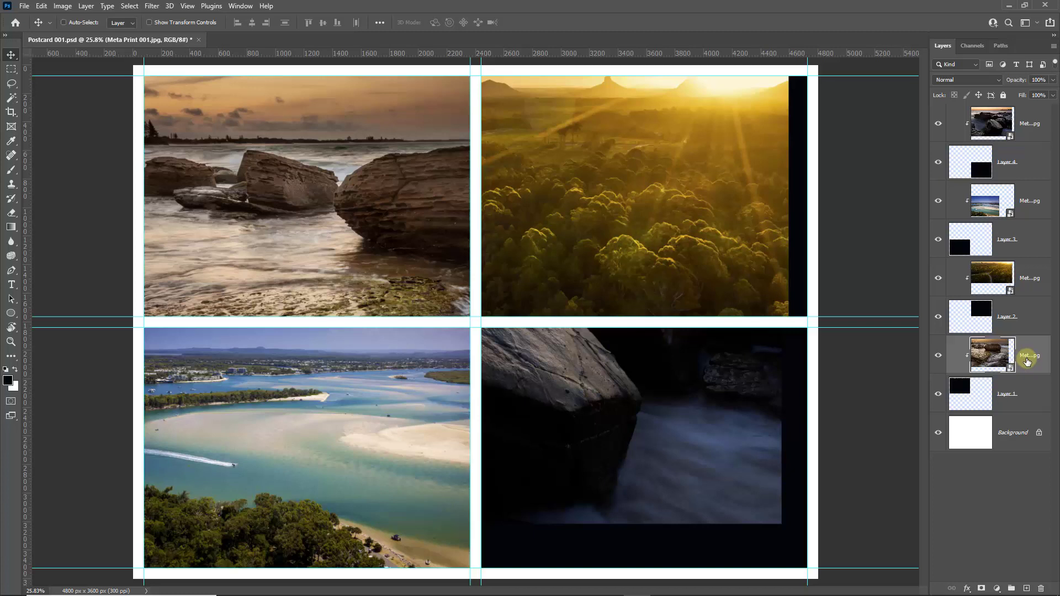
pyautogui.hotkey('ctrl', 't')
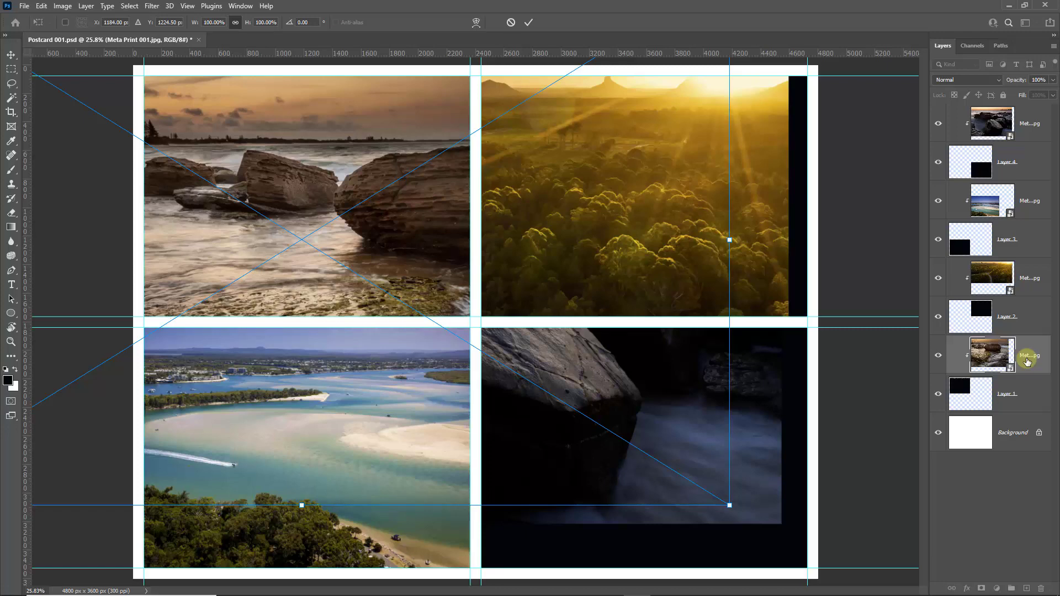
pyautogui.hotkey('ctrl', '0')
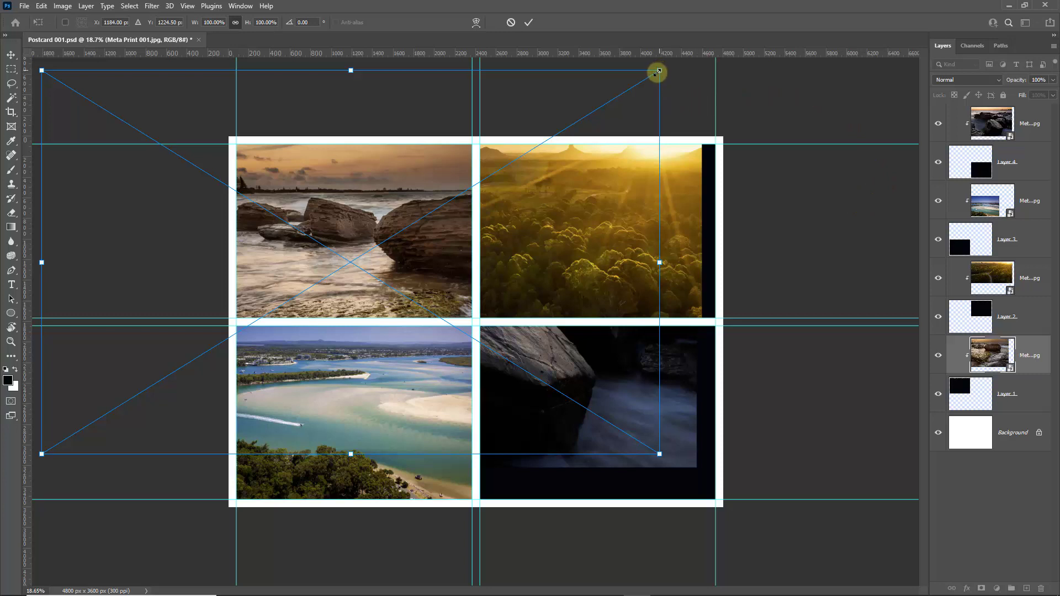
pyautogui.moveTo(657, 72); pyautogui.dragTo(538, 131)
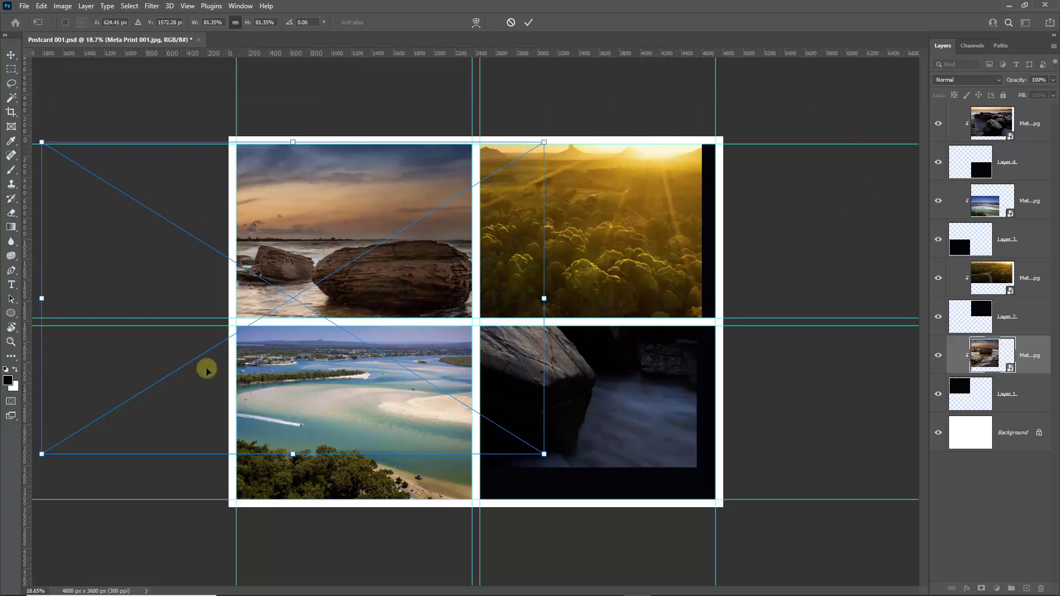
pyautogui.moveTo(42, 454); pyautogui.dragTo(235, 334)
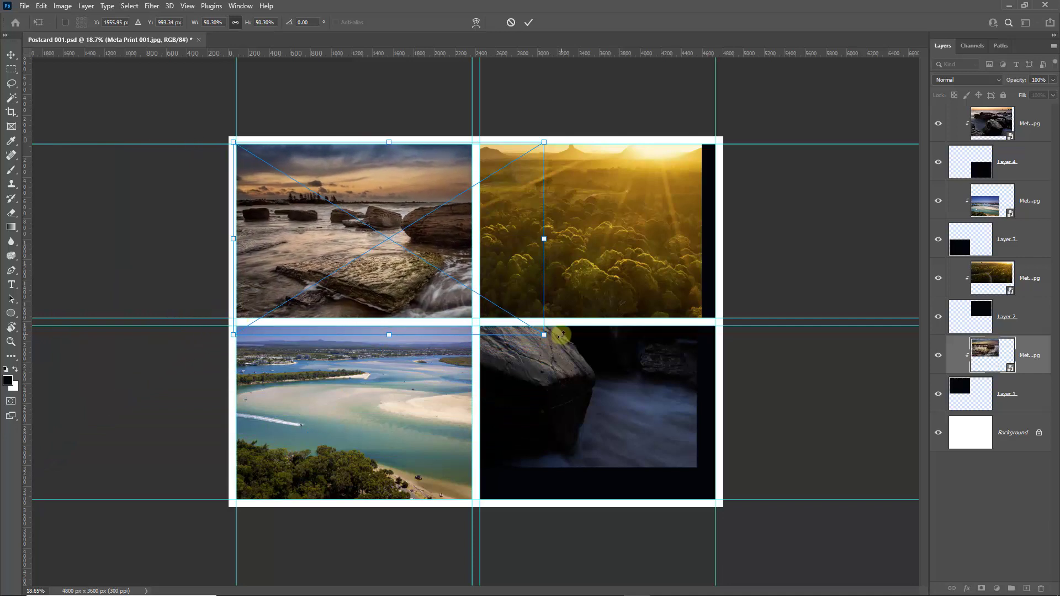
pyautogui.moveTo(545, 336); pyautogui.dragTo(520, 321)
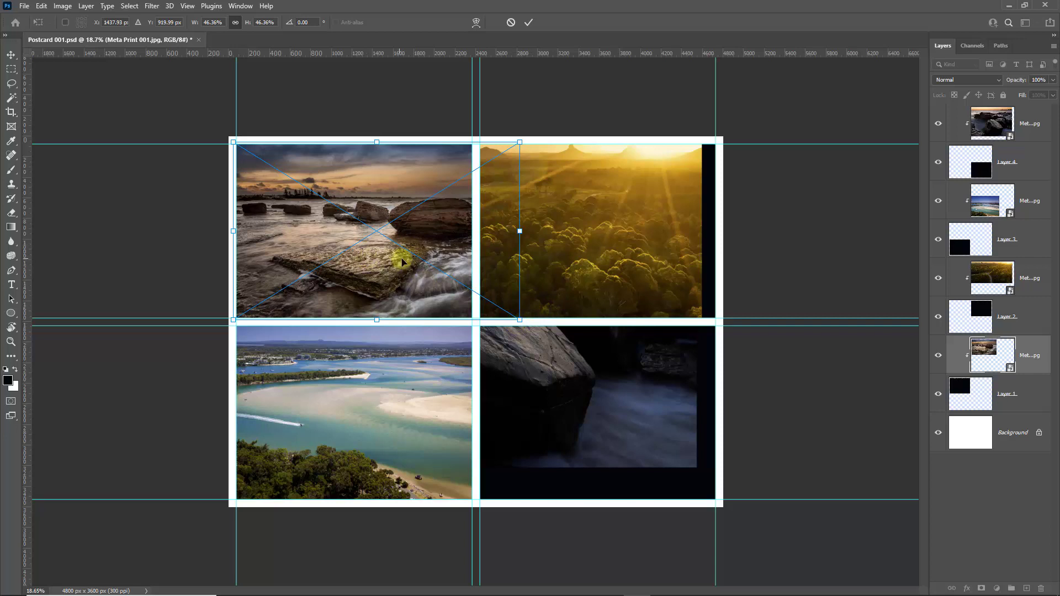
# Step: Shift the Meta Print 001 photo over the Layer 1 frame, narrow its width to about 39.4%, and apply the transform
pyautogui.moveTo(415, 282)
pyautogui.mouseDown()
pyautogui.moveTo(373, 283)
pyautogui.moveTo(400, 286)
pyautogui.mouseUp()
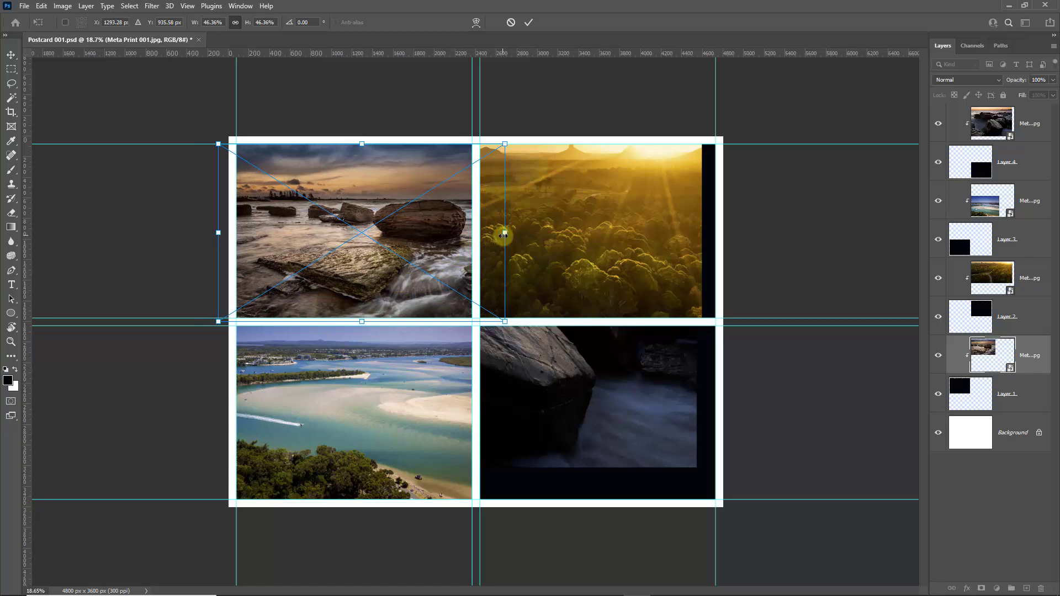
pyautogui.moveTo(505, 233); pyautogui.dragTo(483, 236)
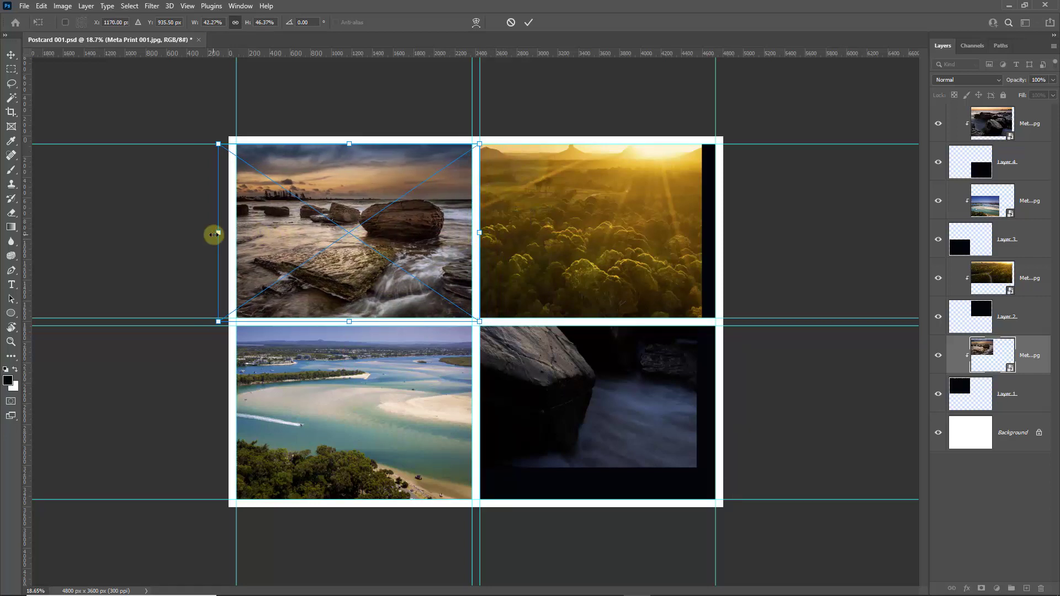
pyautogui.moveTo(217, 234); pyautogui.dragTo(238, 233)
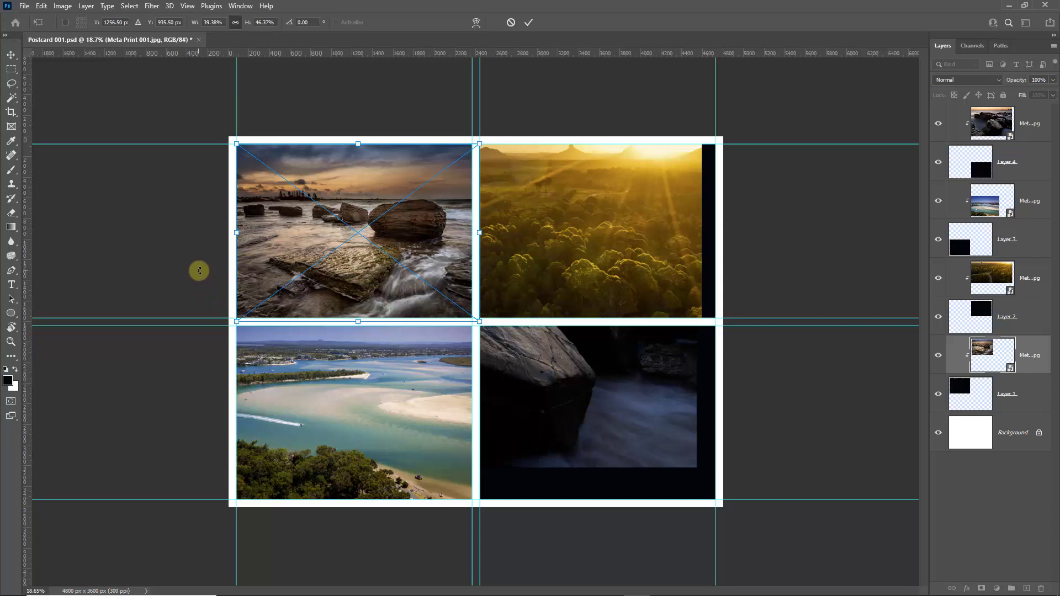
pyautogui.press('Return')
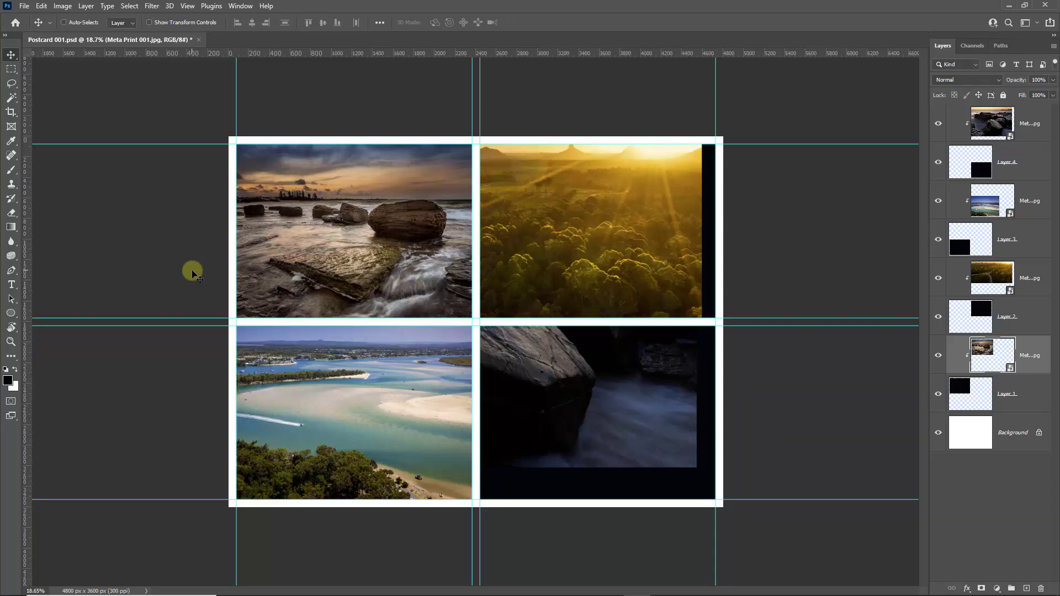
# Step: Save the postcard and clean up its canvas by clearing all guides and hiding the rulers
pyautogui.hotkey('ctrl', 's')
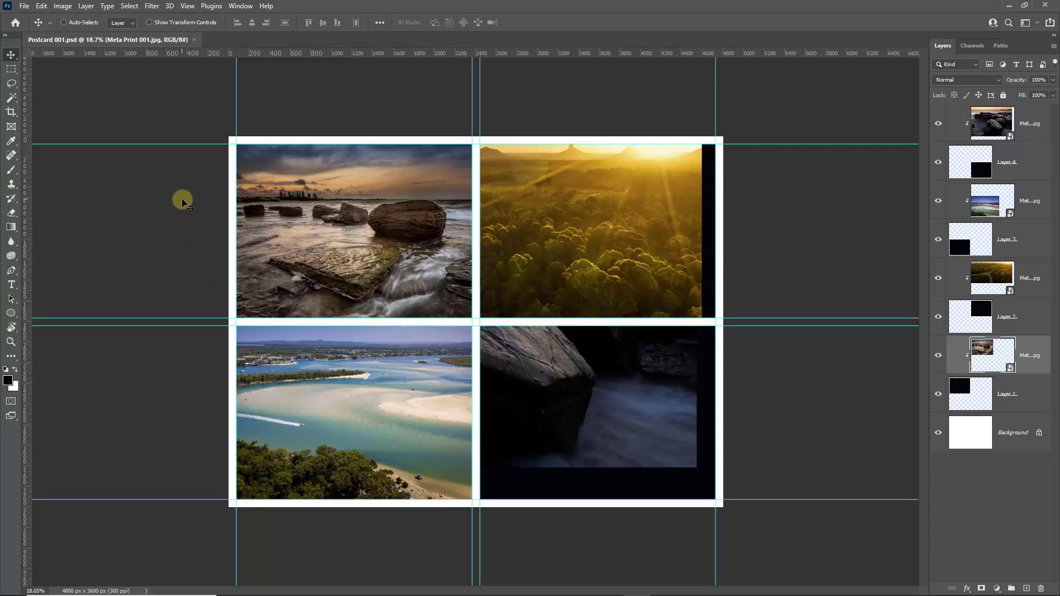
pyautogui.click(187, 6)
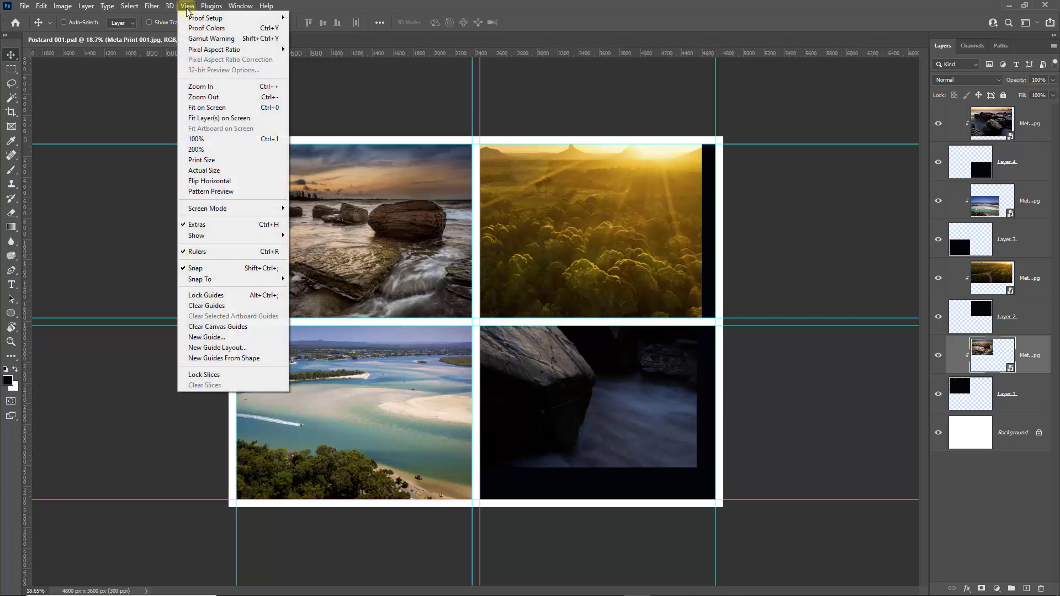
pyautogui.click(202, 308)
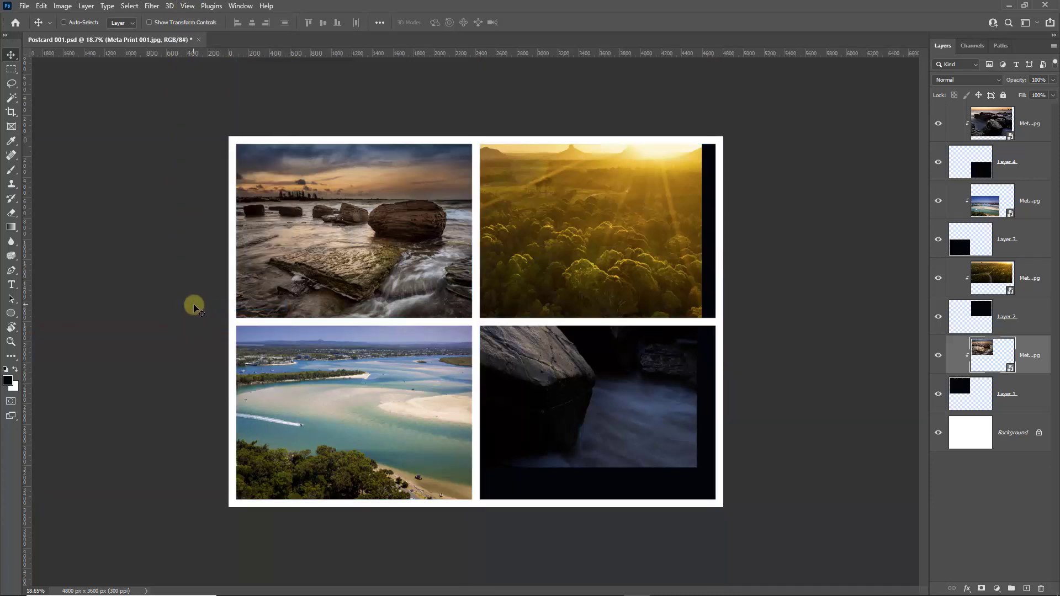
pyautogui.press('ctrl')
pyautogui.hotkey('ctrl', 'r')
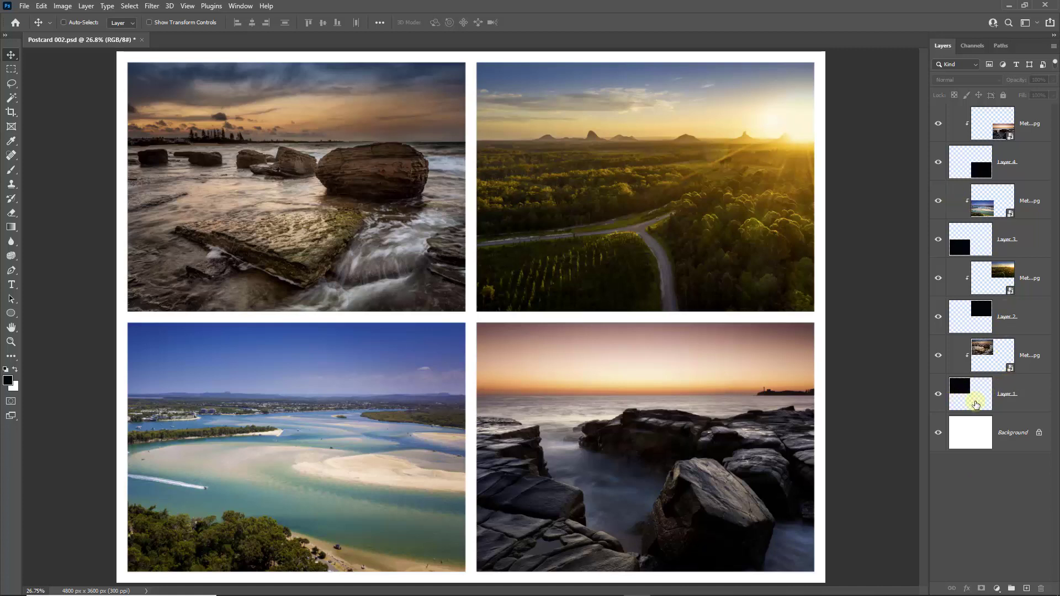
# Step: Add a Drop Shadow effect to the black frame on Layer 1 and show its settings
pyautogui.click(1005, 407)
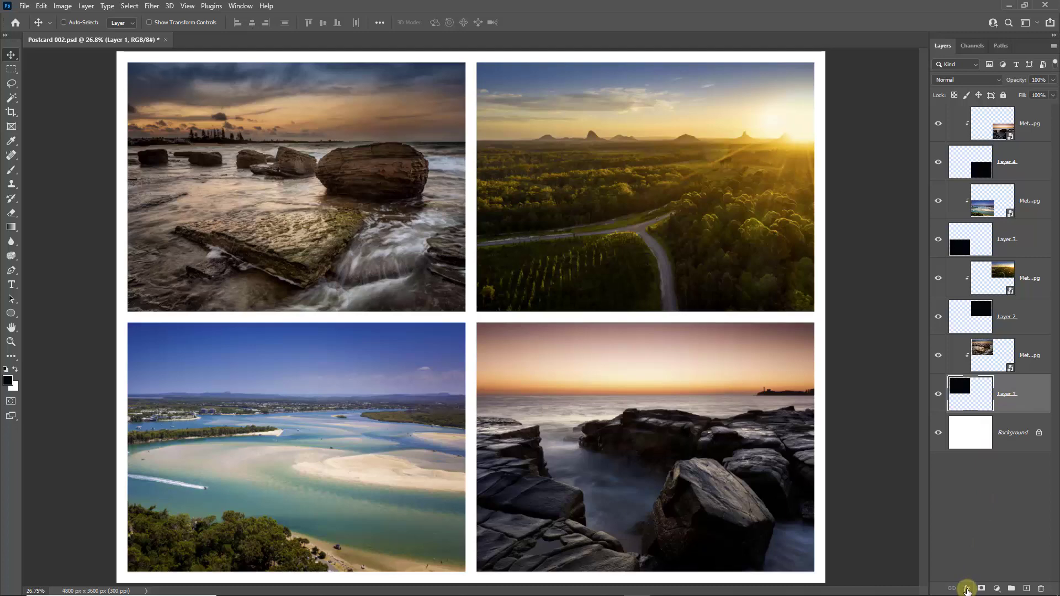
pyautogui.click(966, 590)
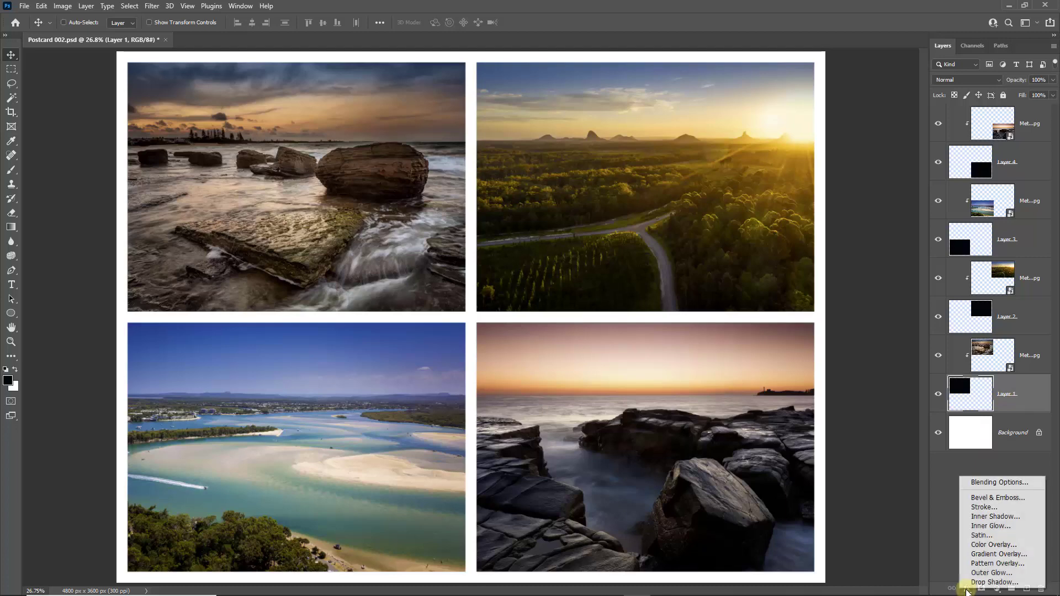
pyautogui.click(979, 484)
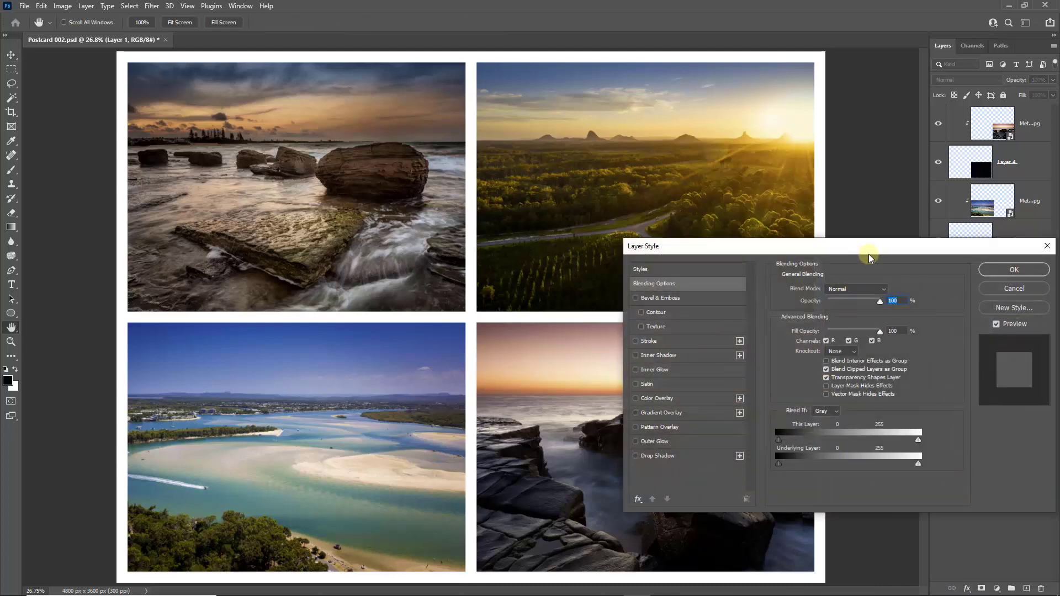
pyautogui.moveTo(869, 255); pyautogui.dragTo(766, 97)
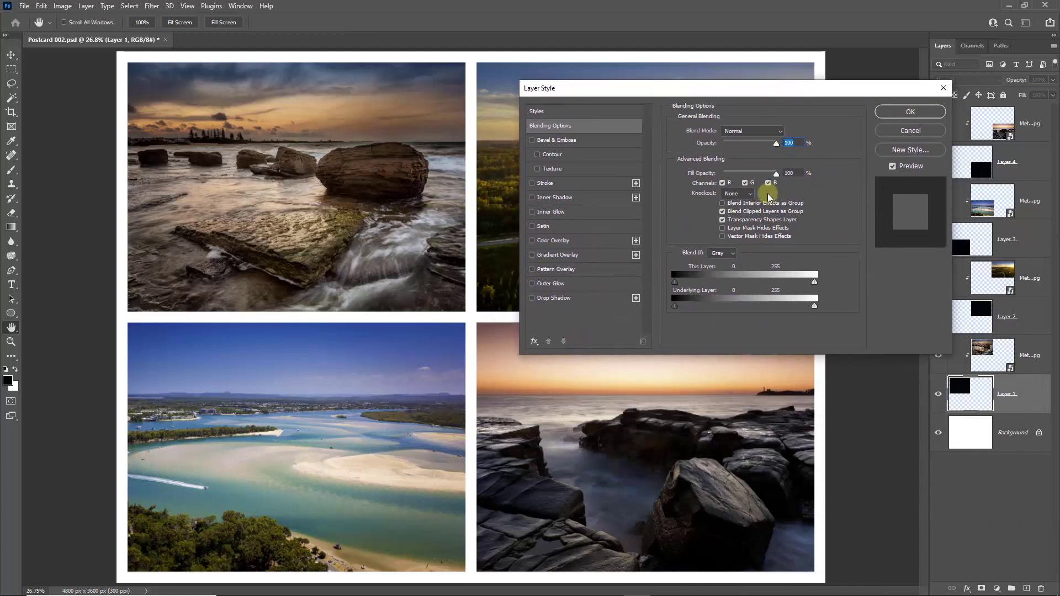
pyautogui.click(531, 298)
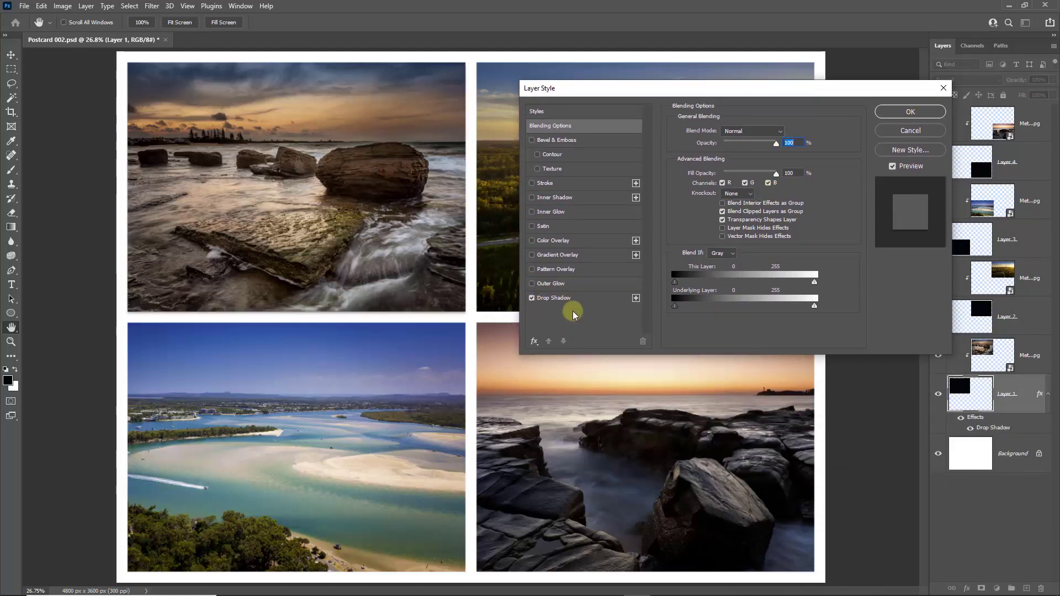
pyautogui.click(586, 298)
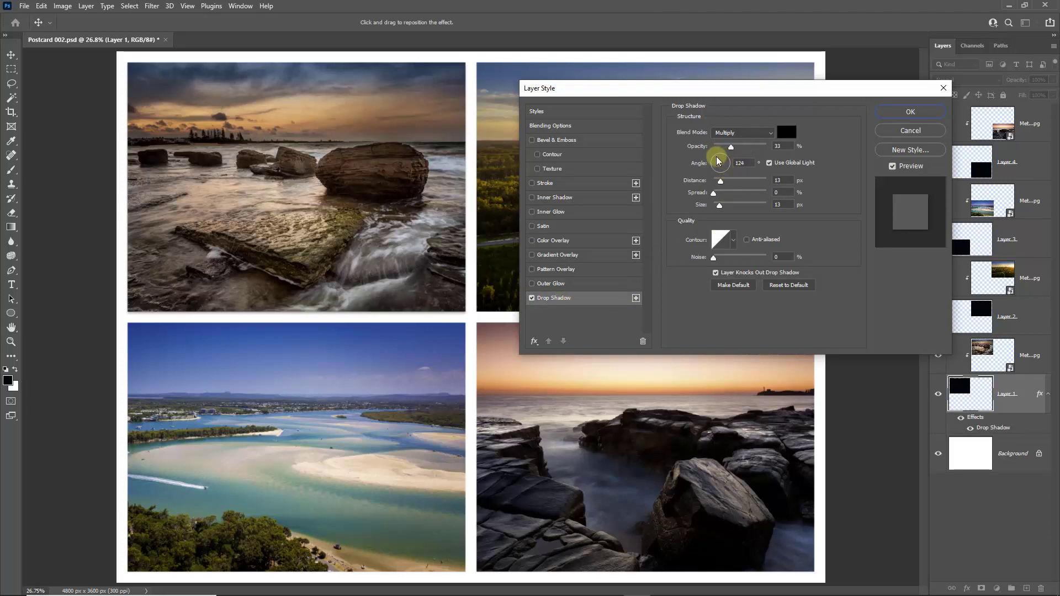
# Step: Set Layer 1's drop shadow to an angle of 141°, a distance of 20 px and a size of 20 px
pyautogui.moveTo(718, 161); pyautogui.dragTo(715, 159)
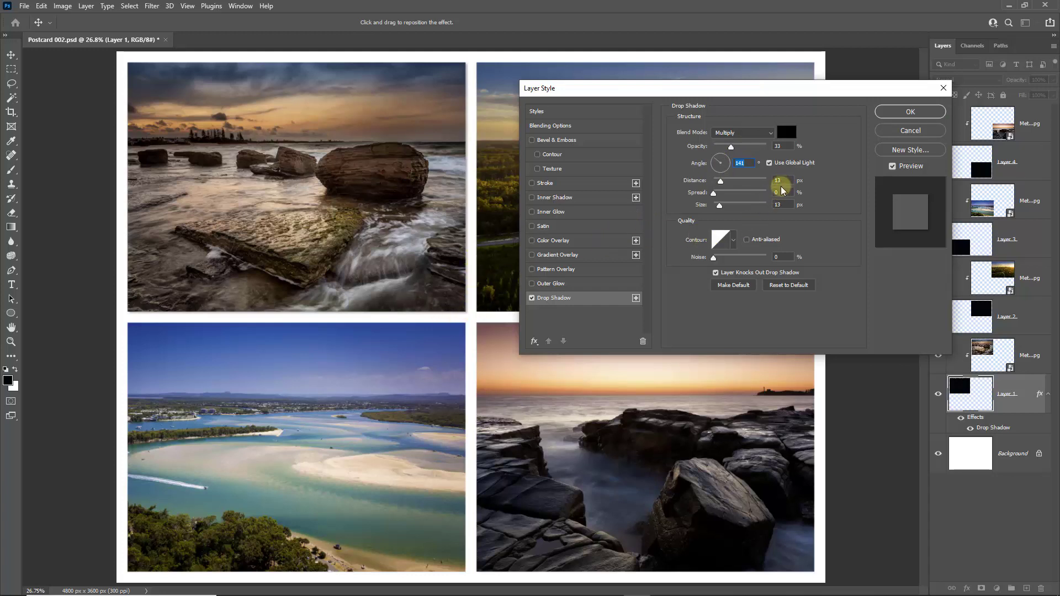
pyautogui.moveTo(789, 180); pyautogui.dragTo(769, 180)
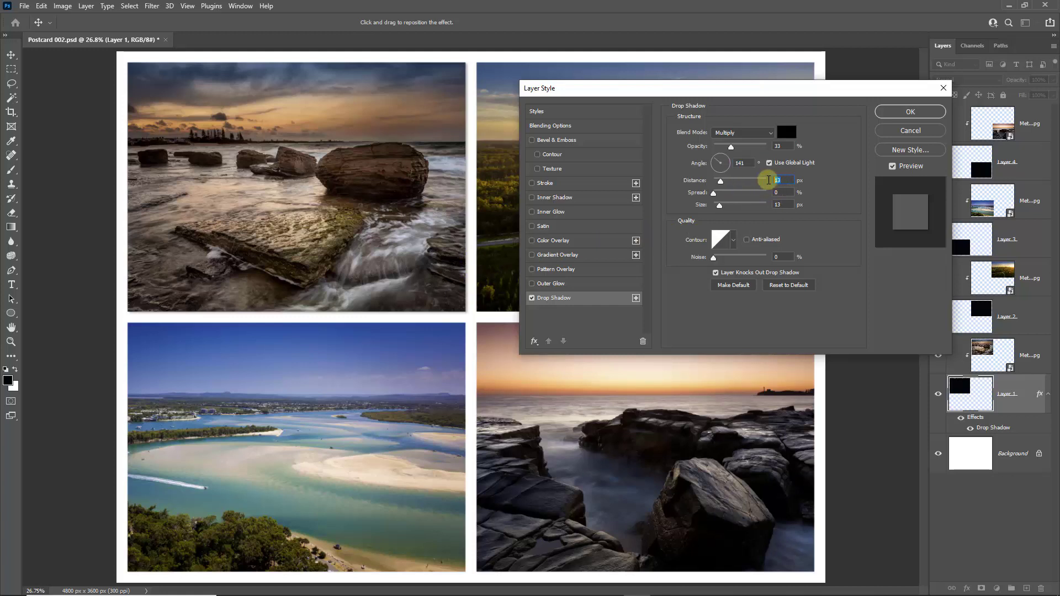
pyautogui.write('20')
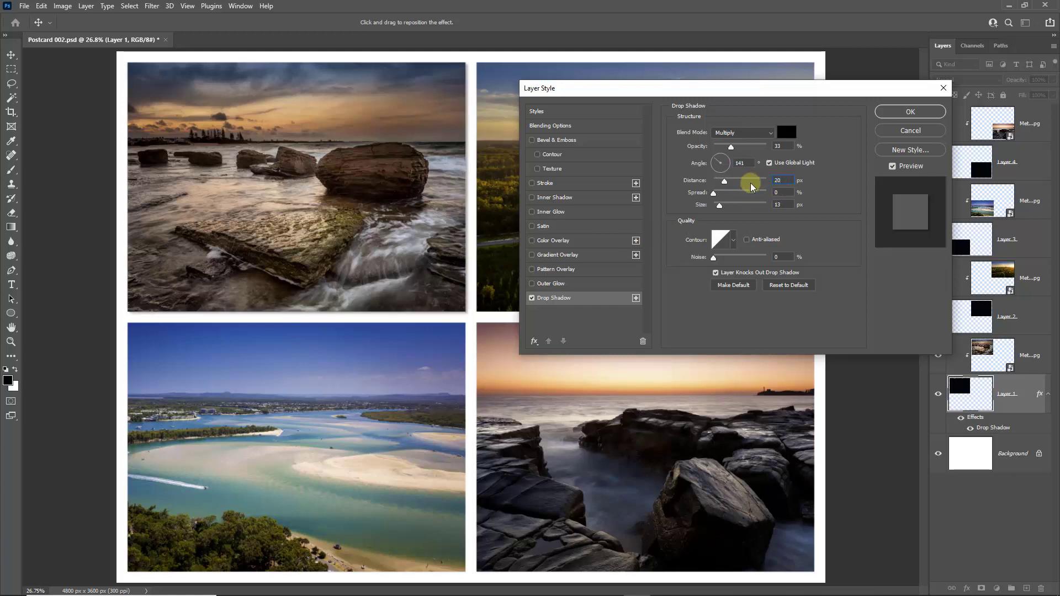
pyautogui.moveTo(784, 204); pyautogui.dragTo(764, 204)
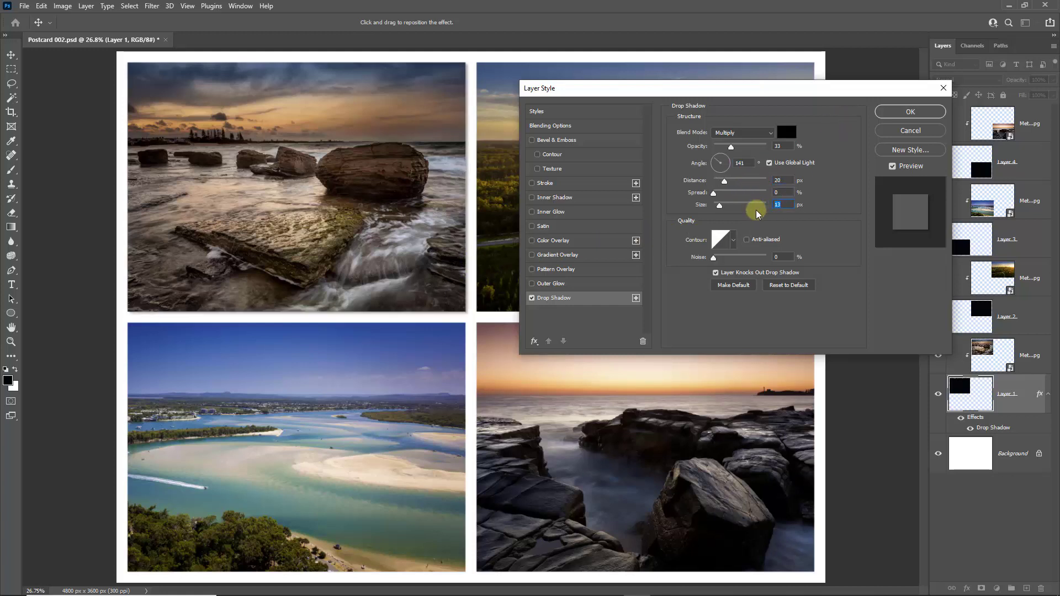
pyautogui.write('20')
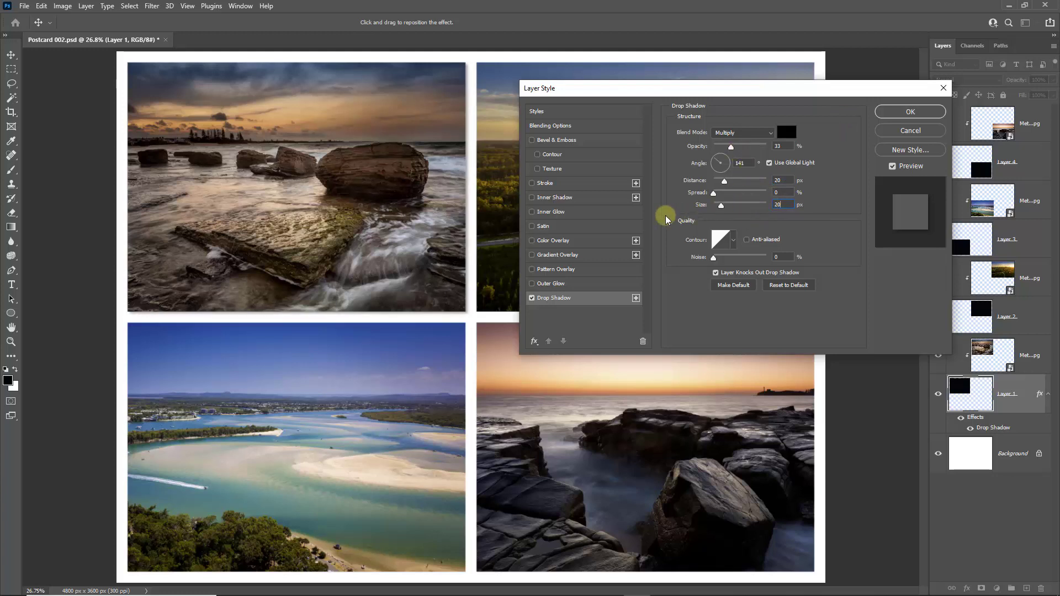
# Step: Add a 5 px Stroke effect to Layer 1 and apply the layer style
pyautogui.click(533, 184)
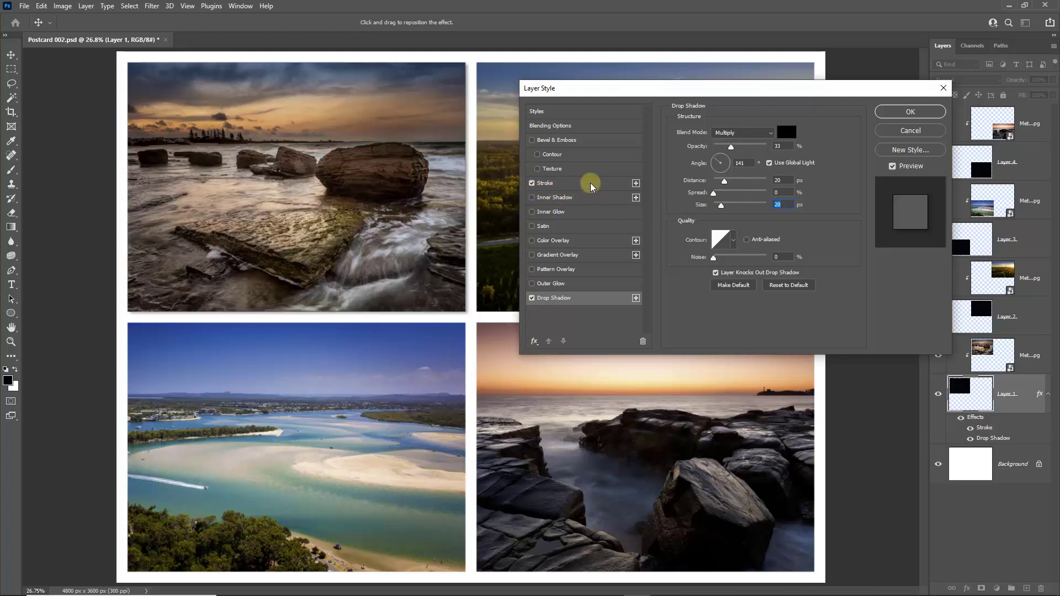
pyautogui.click(610, 188)
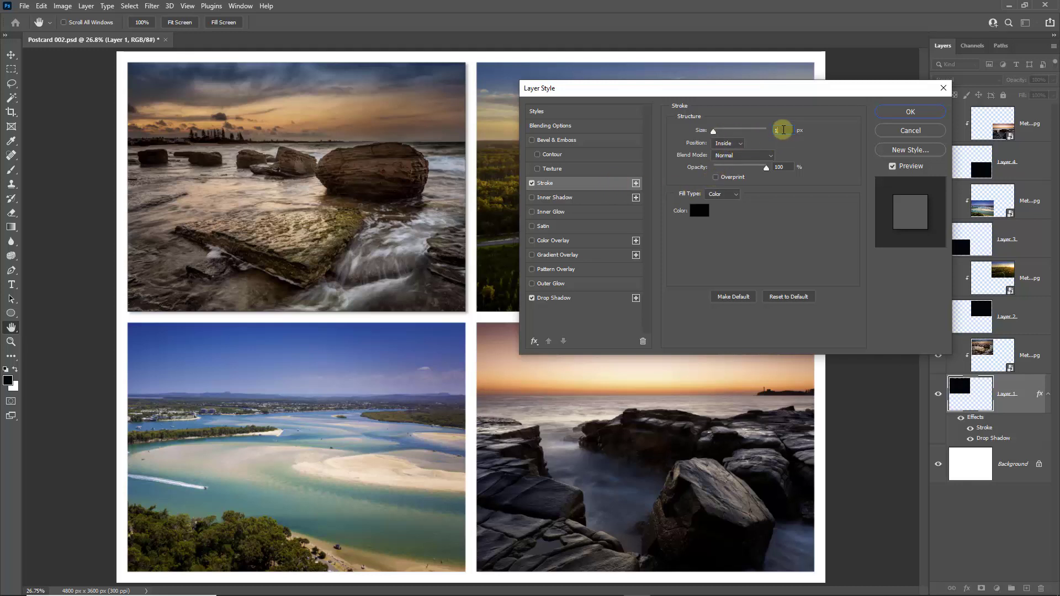
pyautogui.doubleClick(780, 131)
pyautogui.write('5')
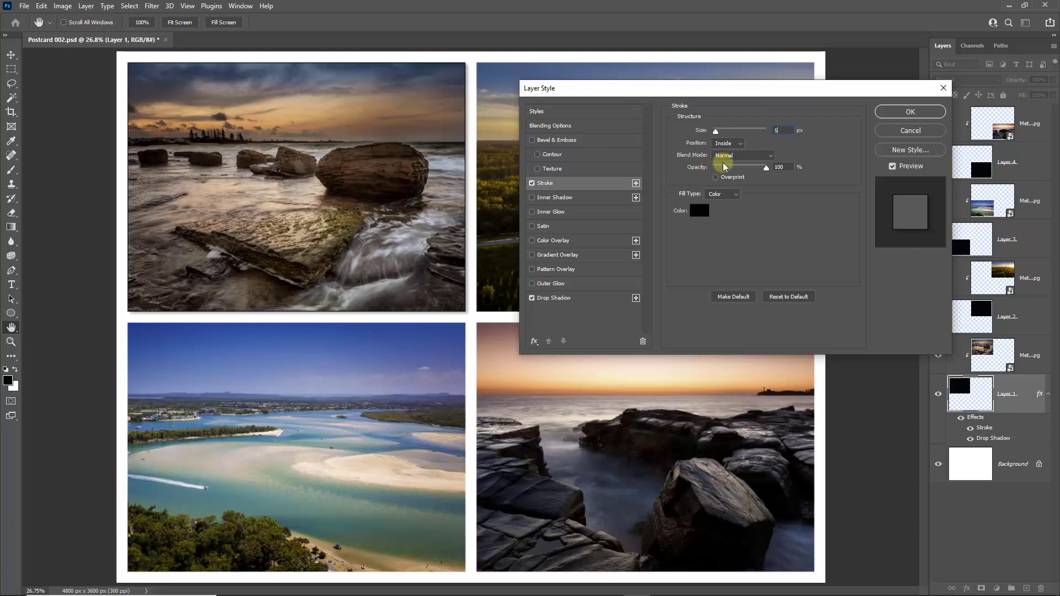
pyautogui.click(897, 112)
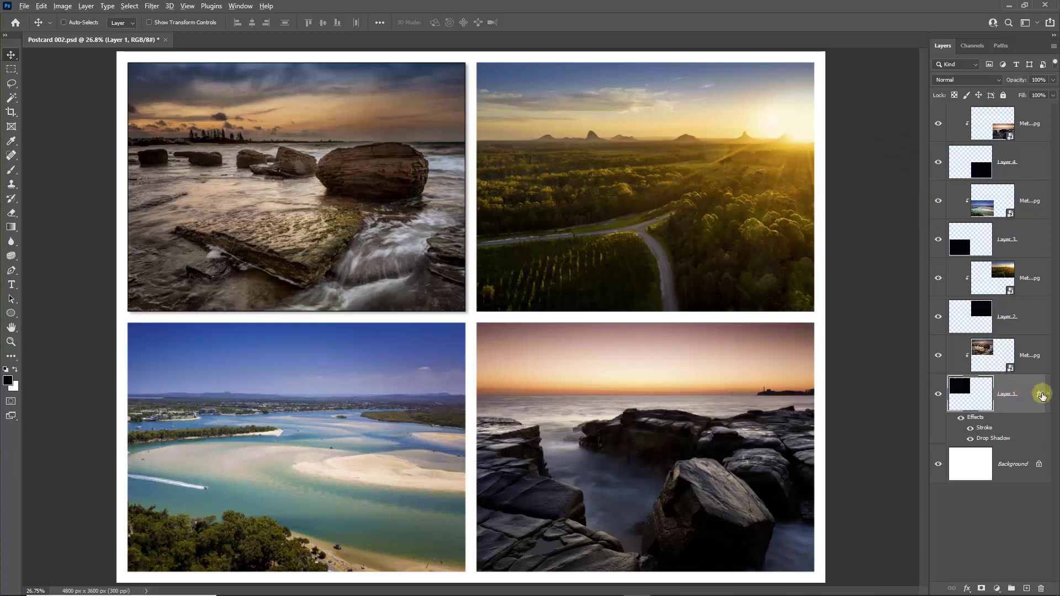
# Step: Copy Layer 1's stroke and drop shadow effects to the frames on Layer 2, Layer 3 and Layer 4
pyautogui.moveTo(1040, 396); pyautogui.dragTo(1034, 163)
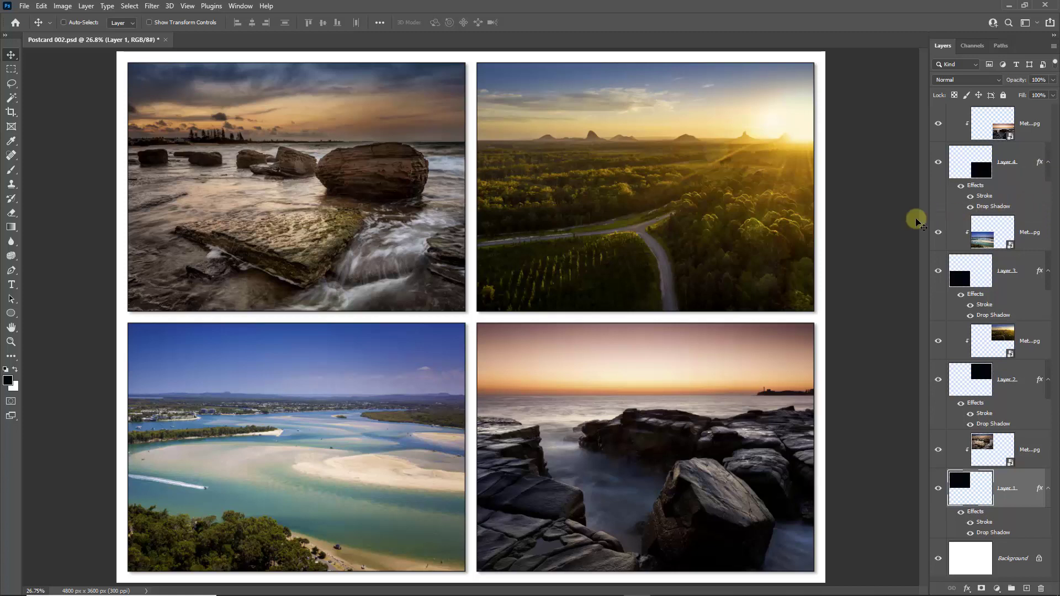